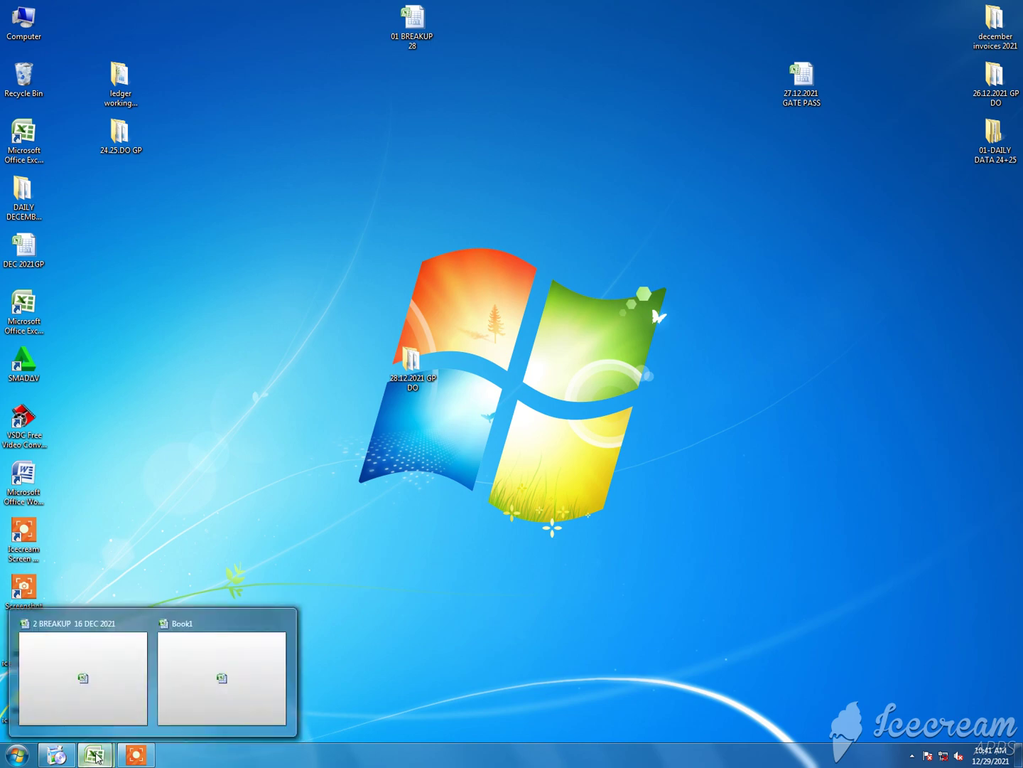
# - Bring the minimized Book1 workbook to the front from the taskbar
pyautogui.click(246, 660)
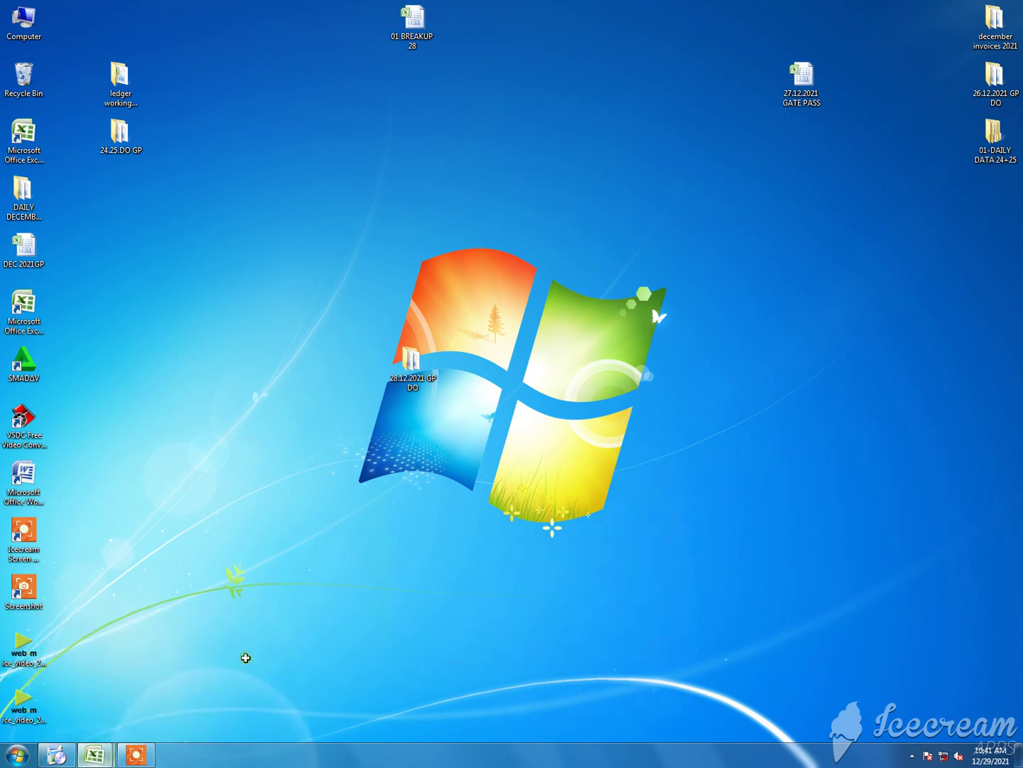
# - Copy the word GROSS from the AK GROSS header in E6
pyautogui.click(470, 312)
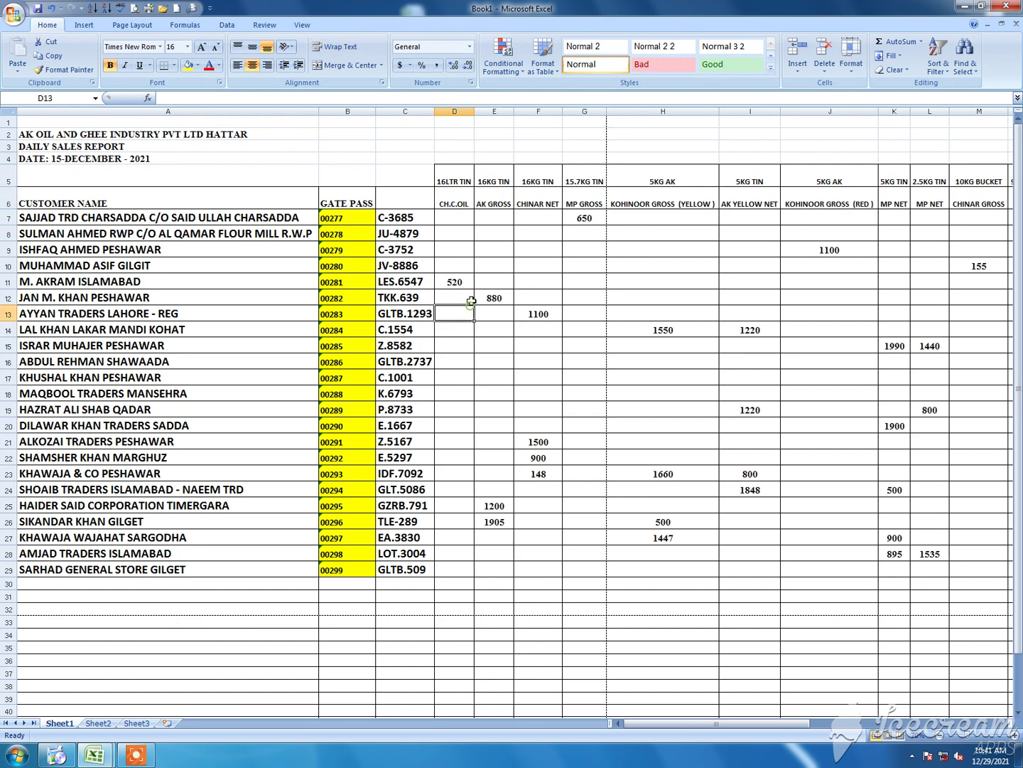
pyautogui.keyDown('ctrl'); pyautogui.scroll(2, 516, 216); pyautogui.keyUp('ctrl')
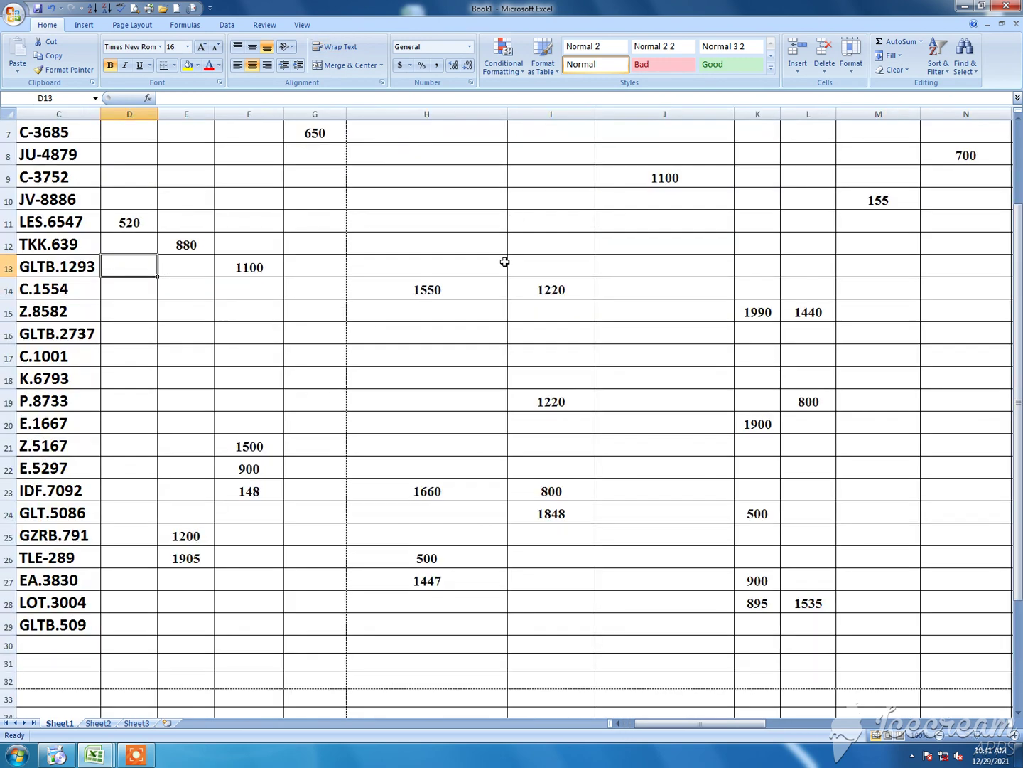
pyautogui.press('Up')
pyautogui.press('Up')
pyautogui.press('Up')
pyautogui.press('Up')
pyautogui.press('Up')
pyautogui.press('Down')
pyautogui.press('Down')
pyautogui.press('Down')
pyautogui.press('Down')
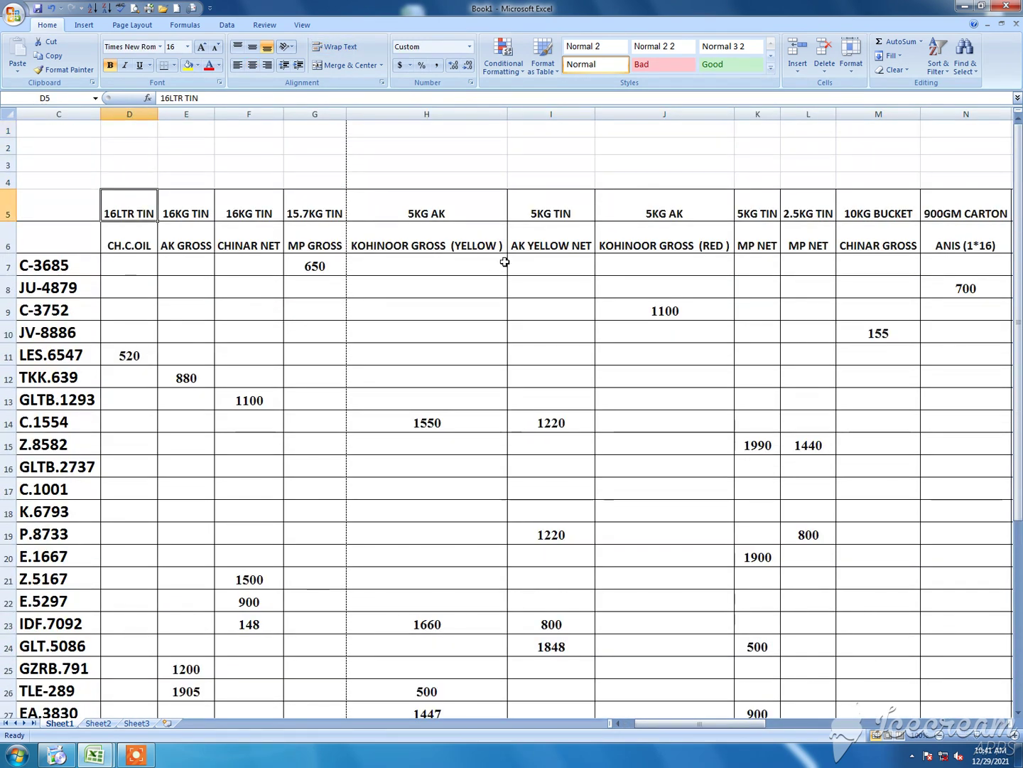
pyautogui.press('Down')
pyautogui.press('Down')
pyautogui.press('Right')
pyautogui.press('Up')
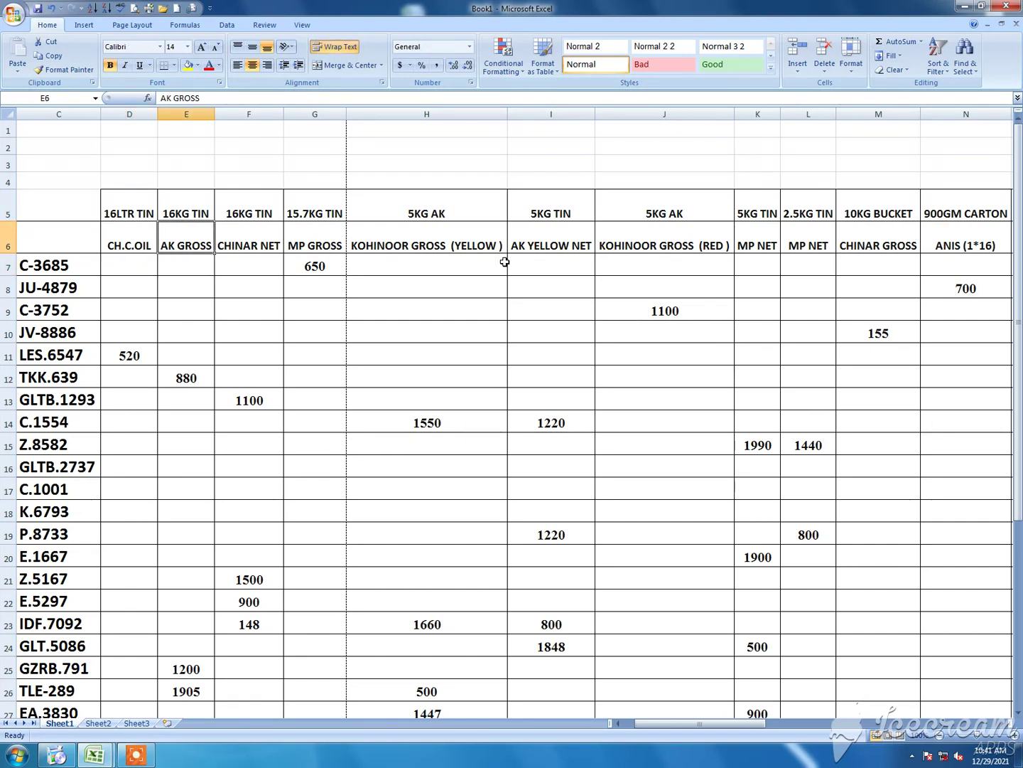
pyautogui.press('F2')
pyautogui.hotkey('ctrl', 'shift', 'Left')
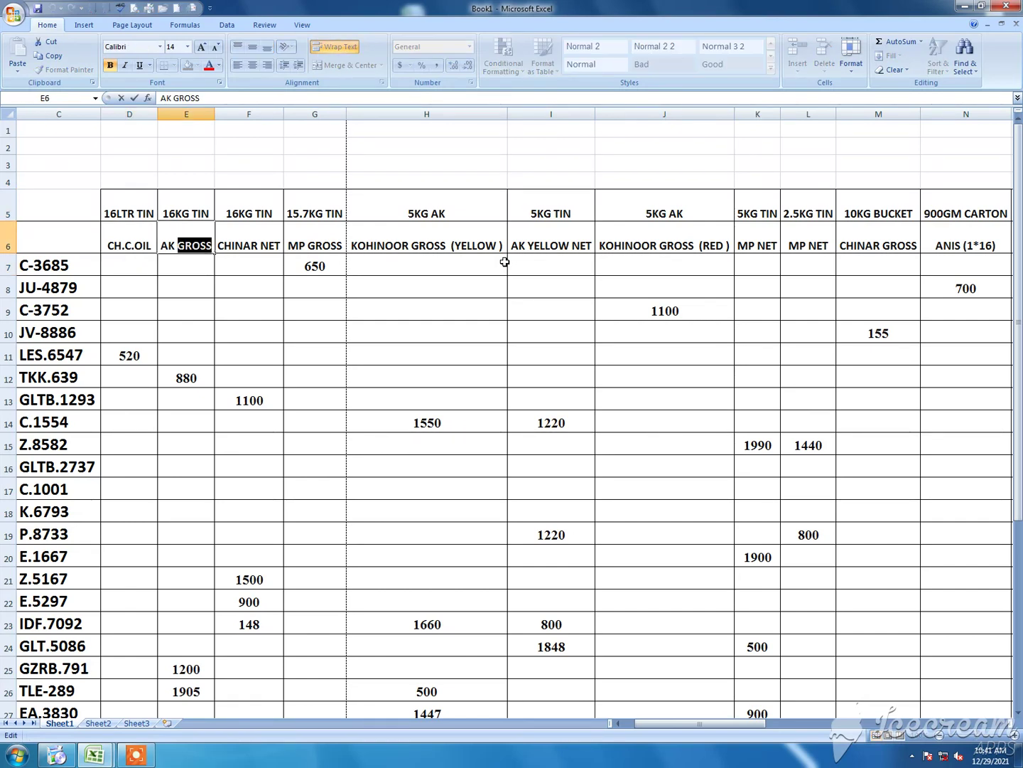
pyautogui.hotkey('ctrl', 'c')
pyautogui.press('Escape')
# - Replace every GROSS with G throughout the sheet
pyautogui.hotkey('ctrl', 'f')
pyautogui.hotkey('ctrl', 'v')
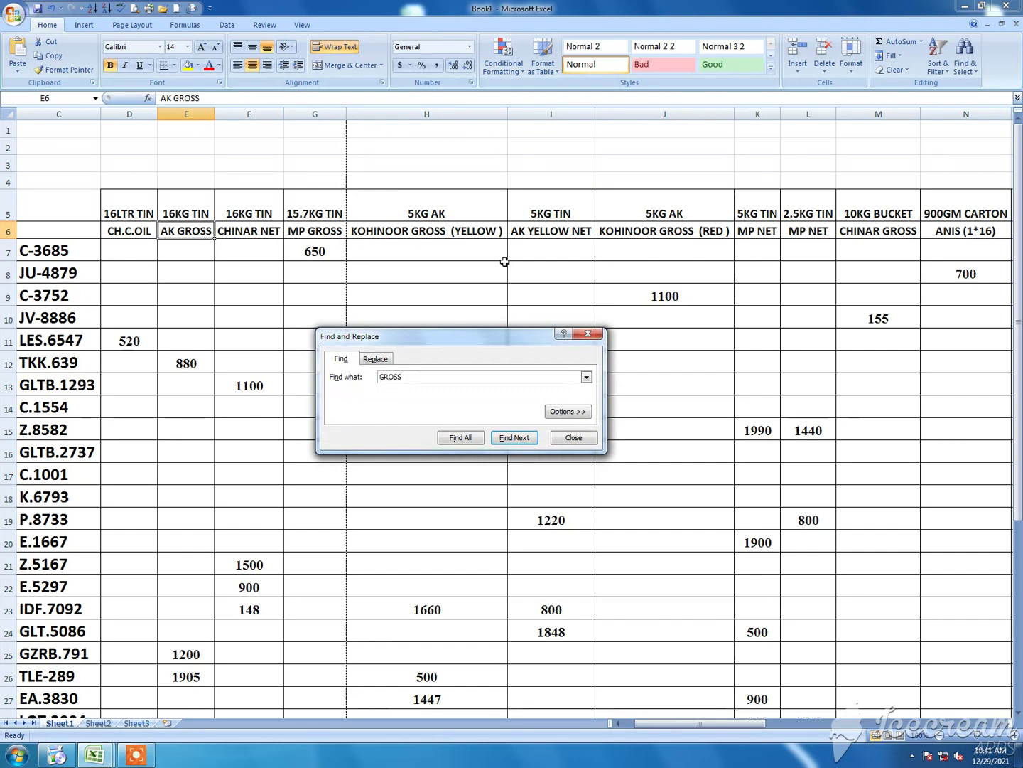
pyautogui.click(377, 358)
pyautogui.write('G')
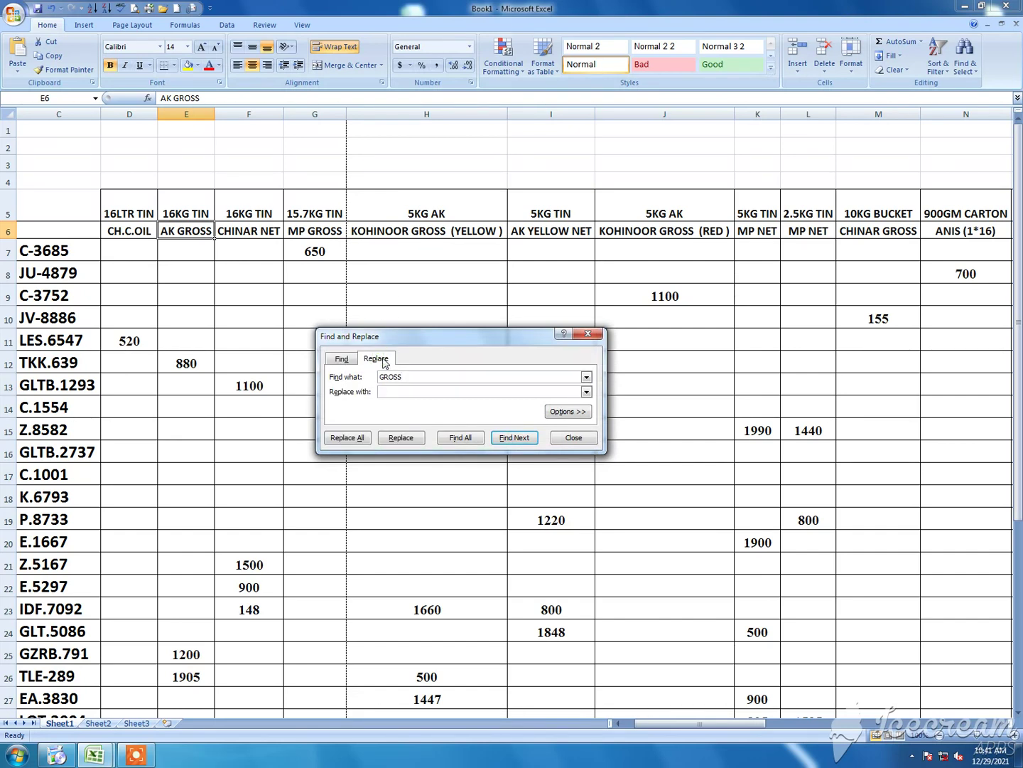
pyautogui.click(348, 438)
pyautogui.click(513, 408)
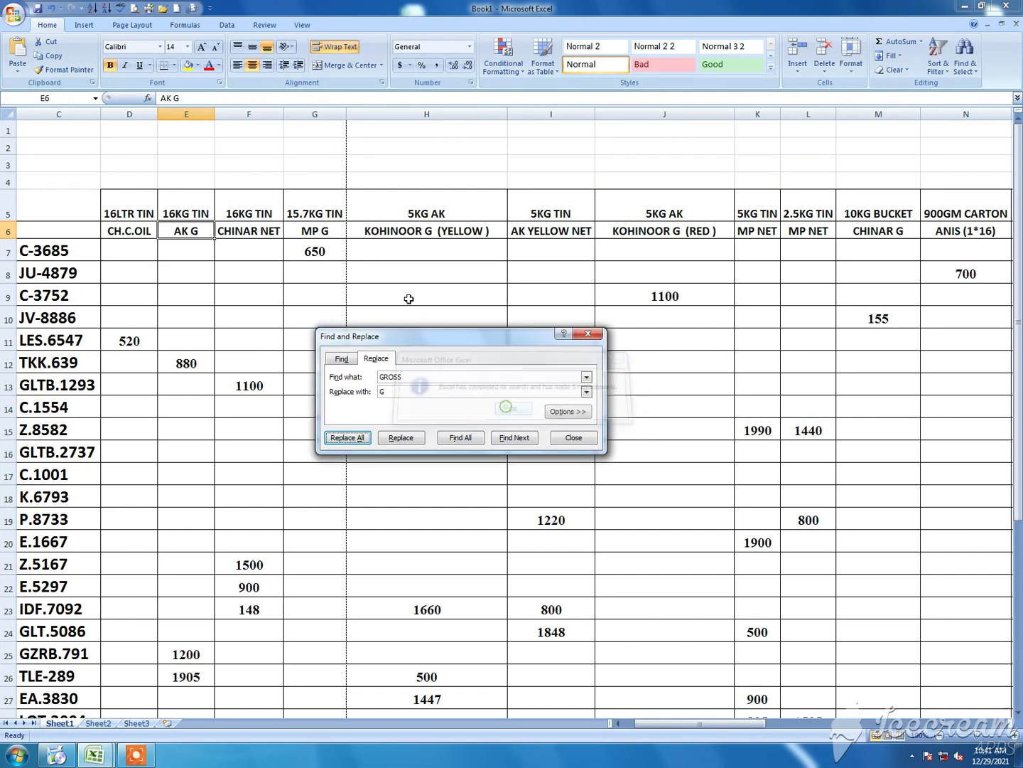
# - Copy the word KOHINOOR from the H6 header
pyautogui.doubleClick(408, 232)
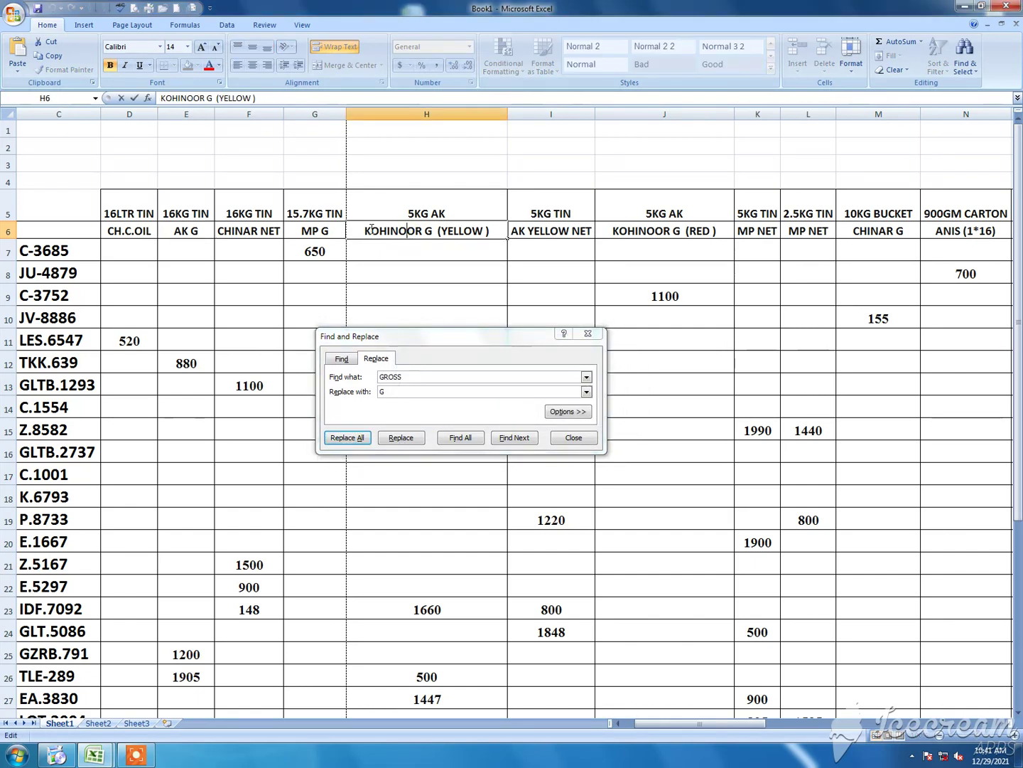
pyautogui.moveTo(369, 229); pyautogui.dragTo(415, 231)
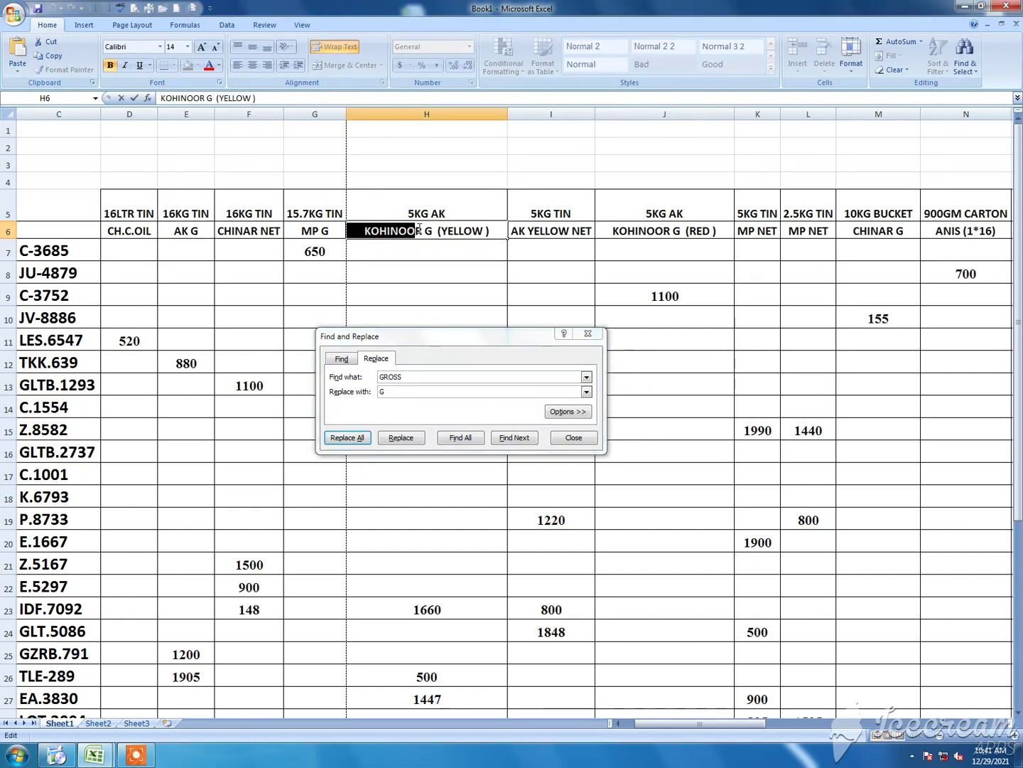
pyautogui.hotkey('ctrl', 'c')
# - Replace every KOHINOOR with Y, making 4 replacements
pyautogui.click(413, 343)
pyautogui.hotkey('ctrl', 'v')
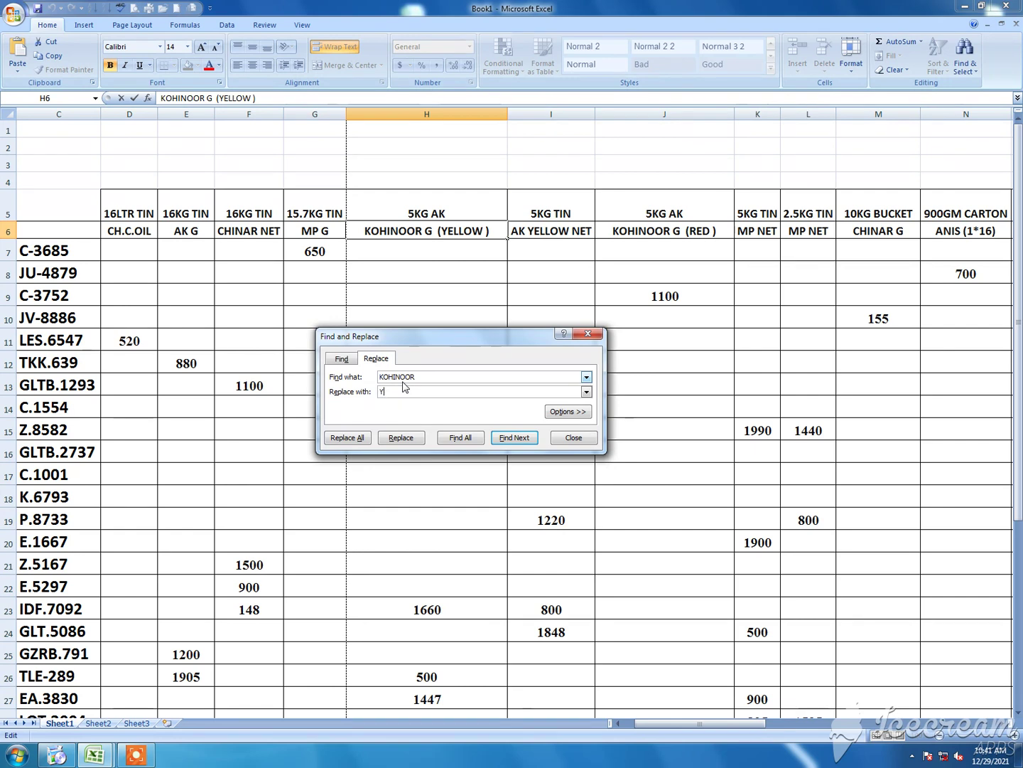
pyautogui.click(343, 438)
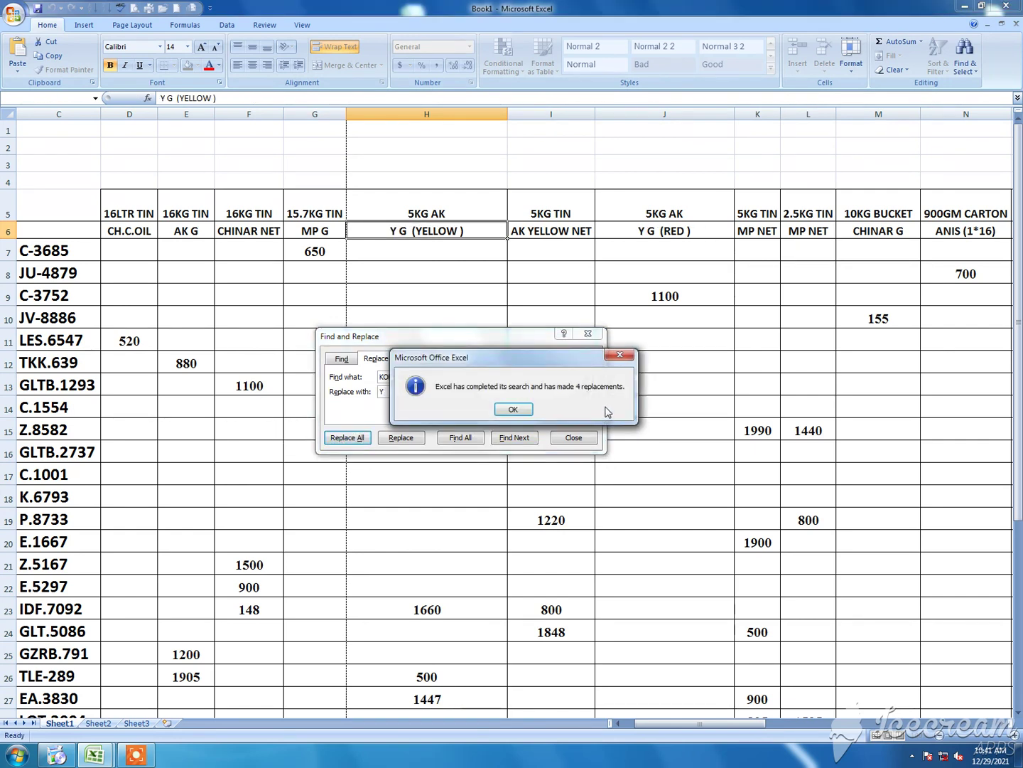
pyautogui.click(515, 410)
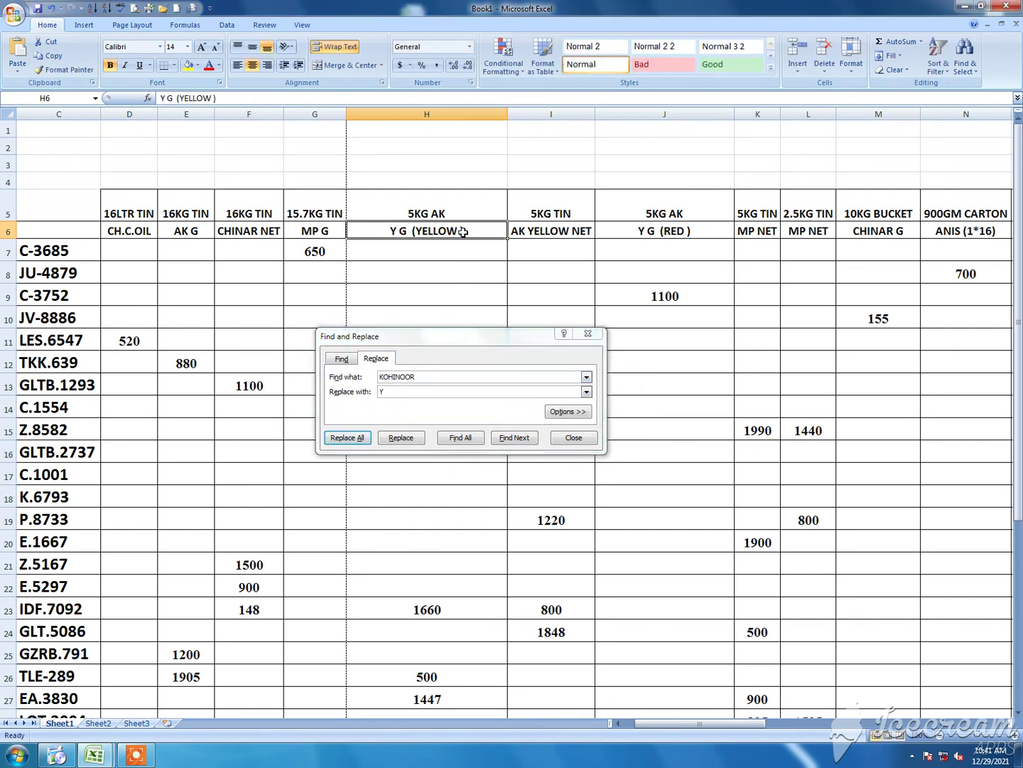
# - Select the word YELLOW in the H6 header to use as search text
pyautogui.doubleClick(458, 232)
pyautogui.doubleClick(455, 232)
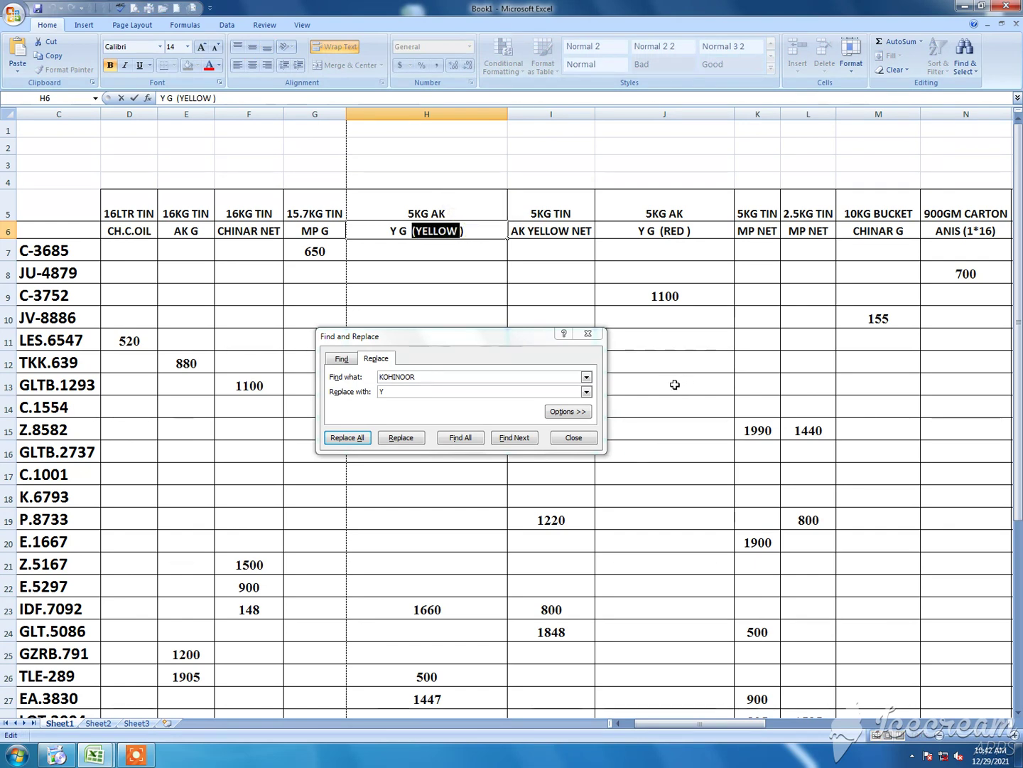
pyautogui.press('End')
pyautogui.hotkey('shift', 'Left')
pyautogui.hotkey('shift', 'Left')
pyautogui.hotkey('shift', 'Left')
pyautogui.hotkey('shift', 'Left')
pyautogui.hotkey('shift', 'Left')
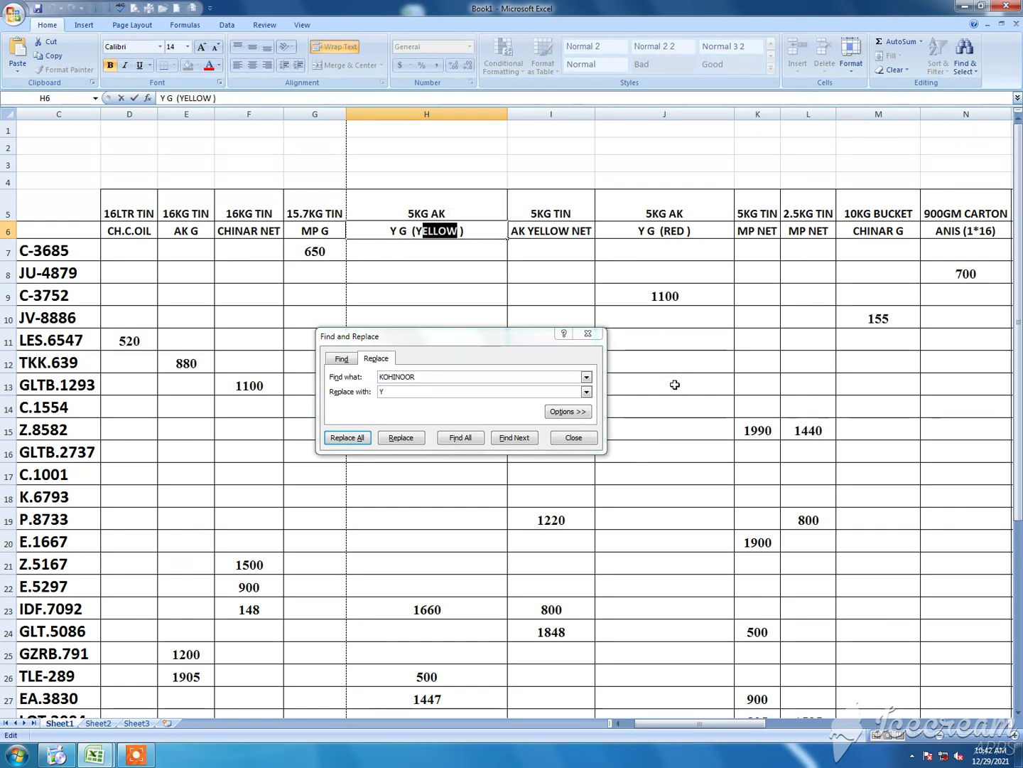
pyautogui.hotkey('shift', 'Left')
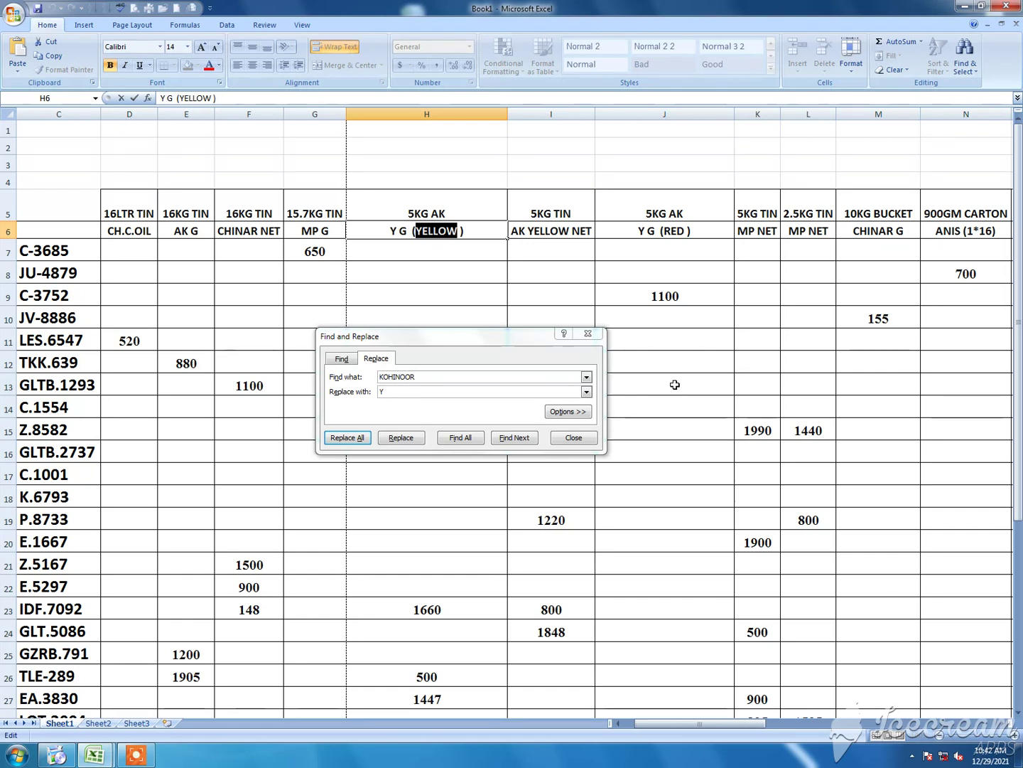
pyautogui.press('Escape')
pyautogui.hotkey('ctrl', 'f')
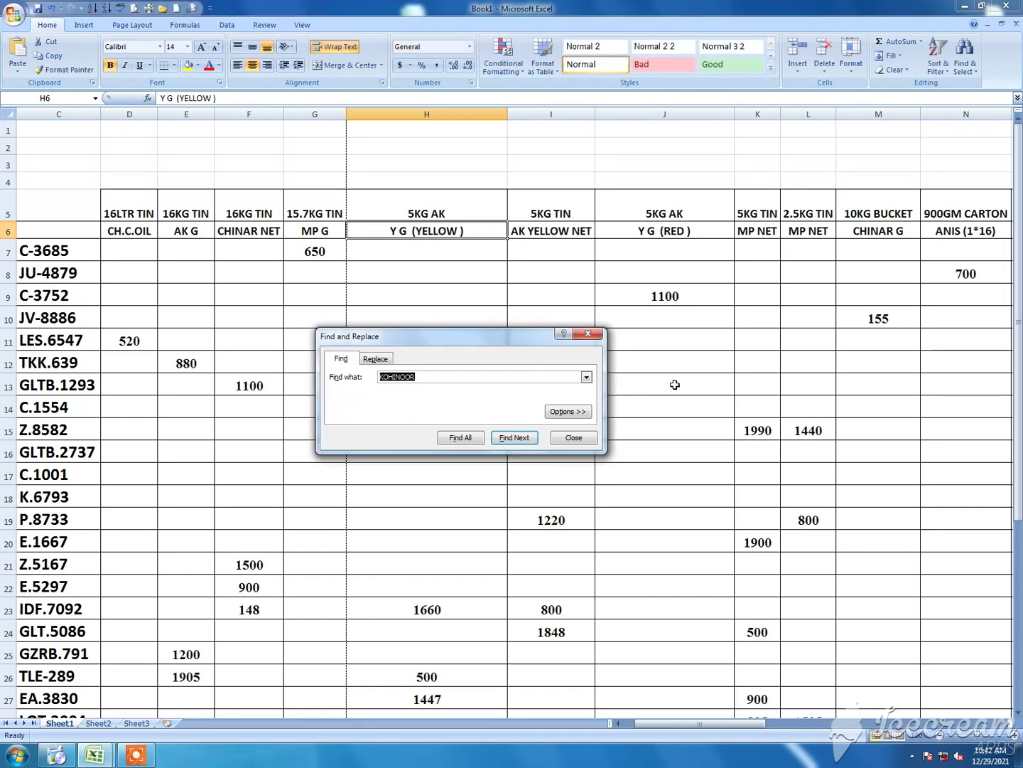
# - Replace every YELLOW with Y, making 2 replacements
pyautogui.hotkey('ctrl', 'v')
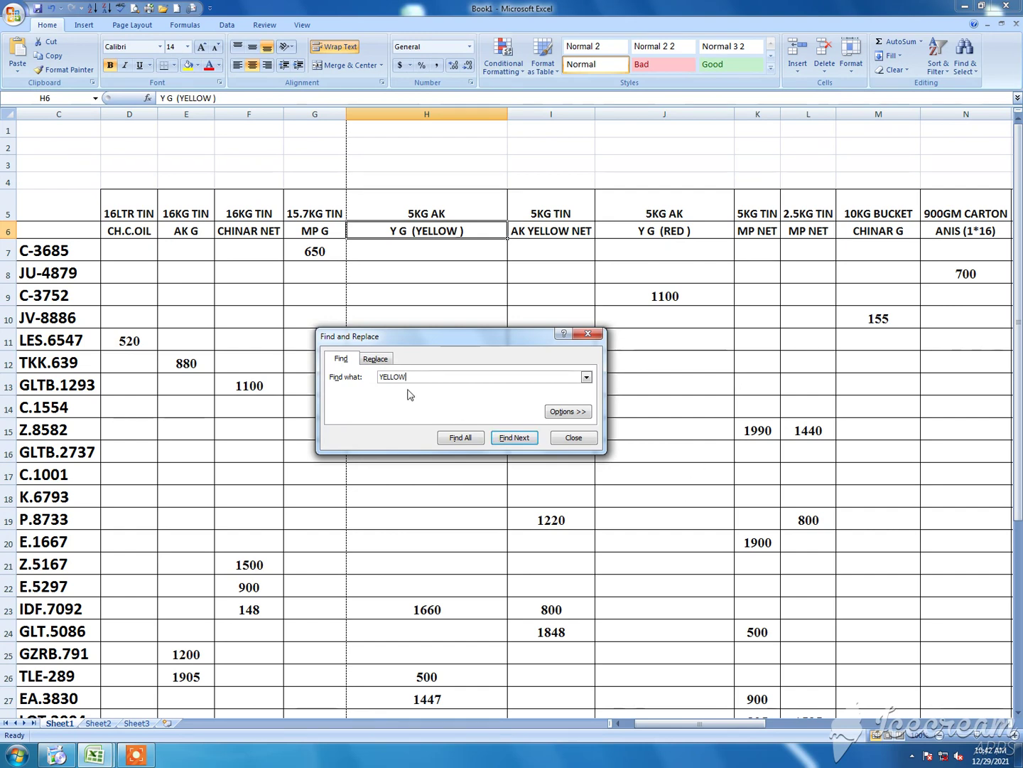
pyautogui.click(377, 358)
pyautogui.write('Y')
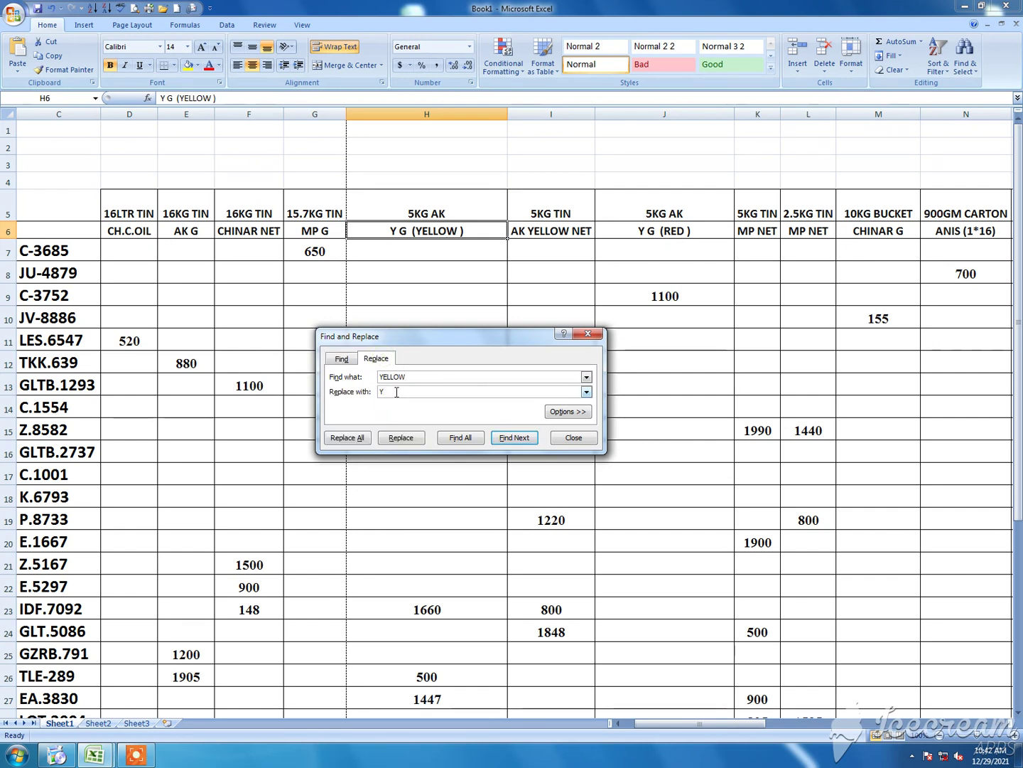
pyautogui.click(348, 438)
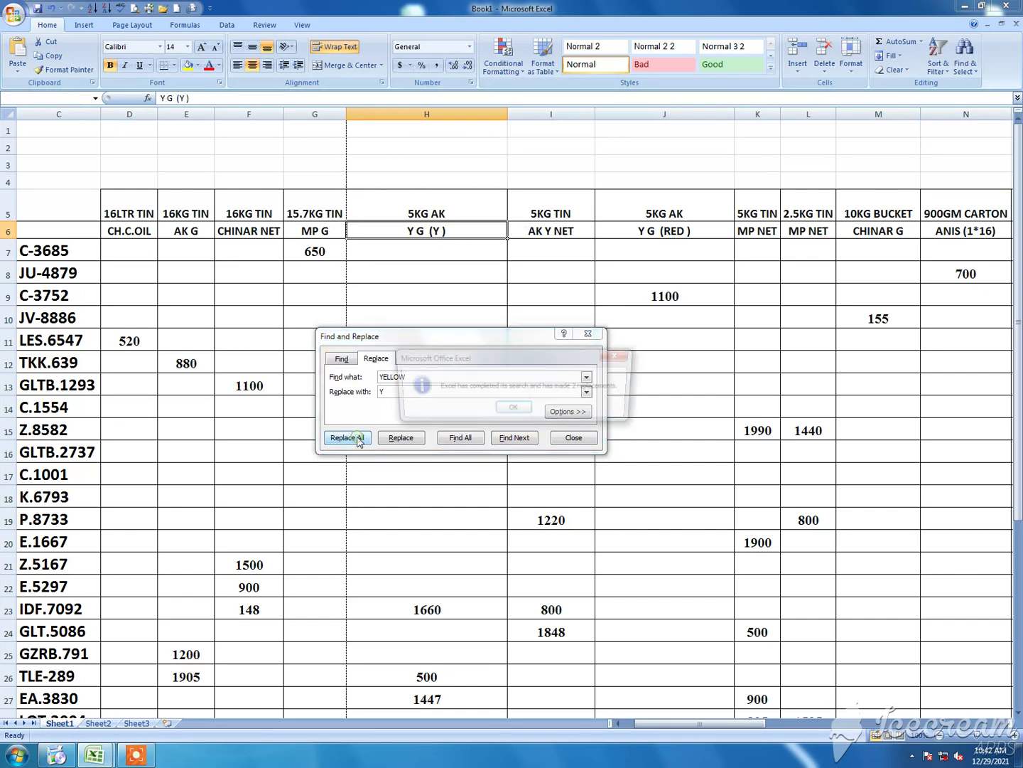
pyautogui.click(516, 409)
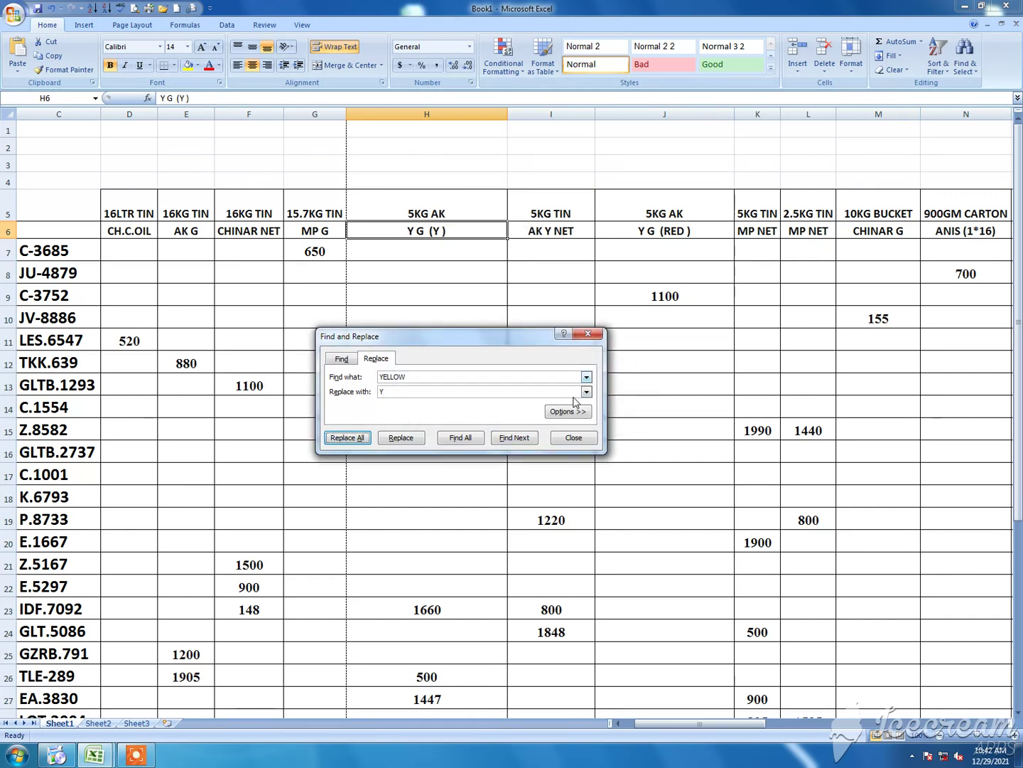
# - Replace RED with R in the J6 header and close Find and Replace
pyautogui.doubleClick(688, 231)
pyautogui.moveTo(685, 230); pyautogui.dragTo(666, 231)
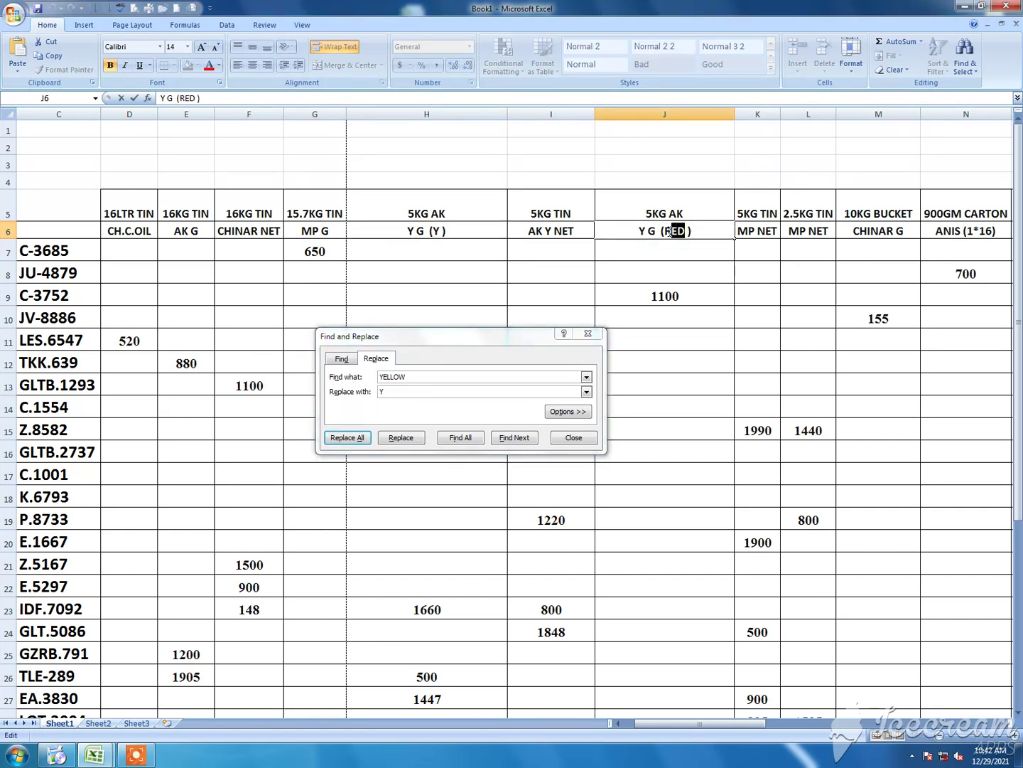
pyautogui.click(456, 377)
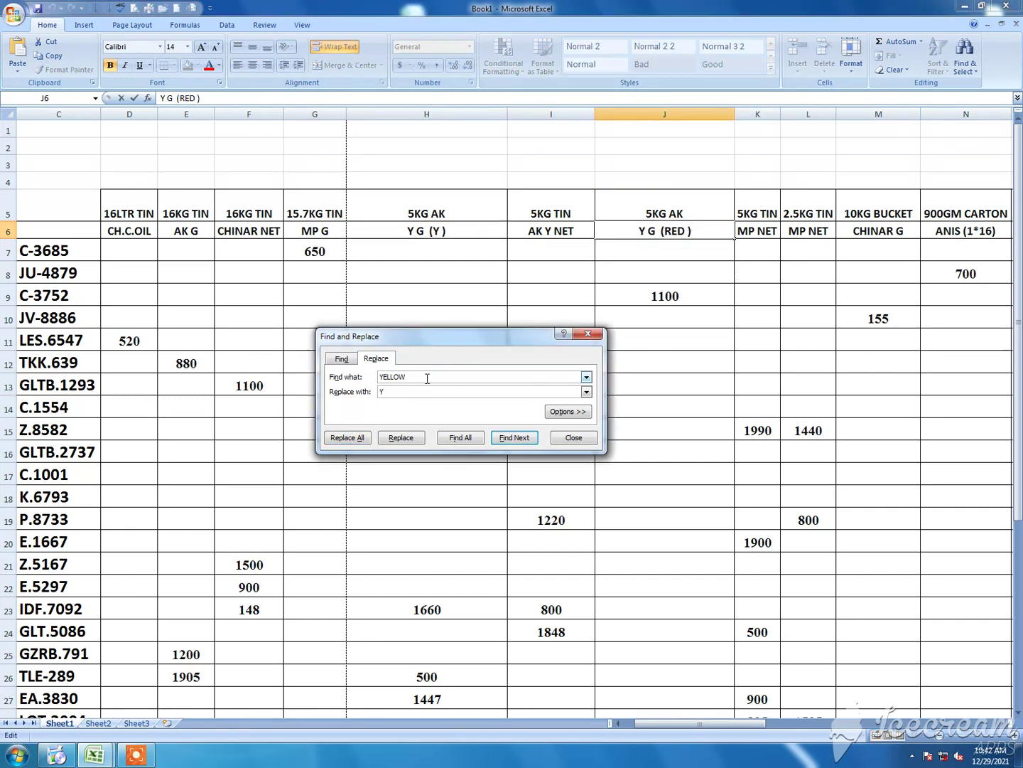
pyautogui.write('RED')
pyautogui.click(393, 392)
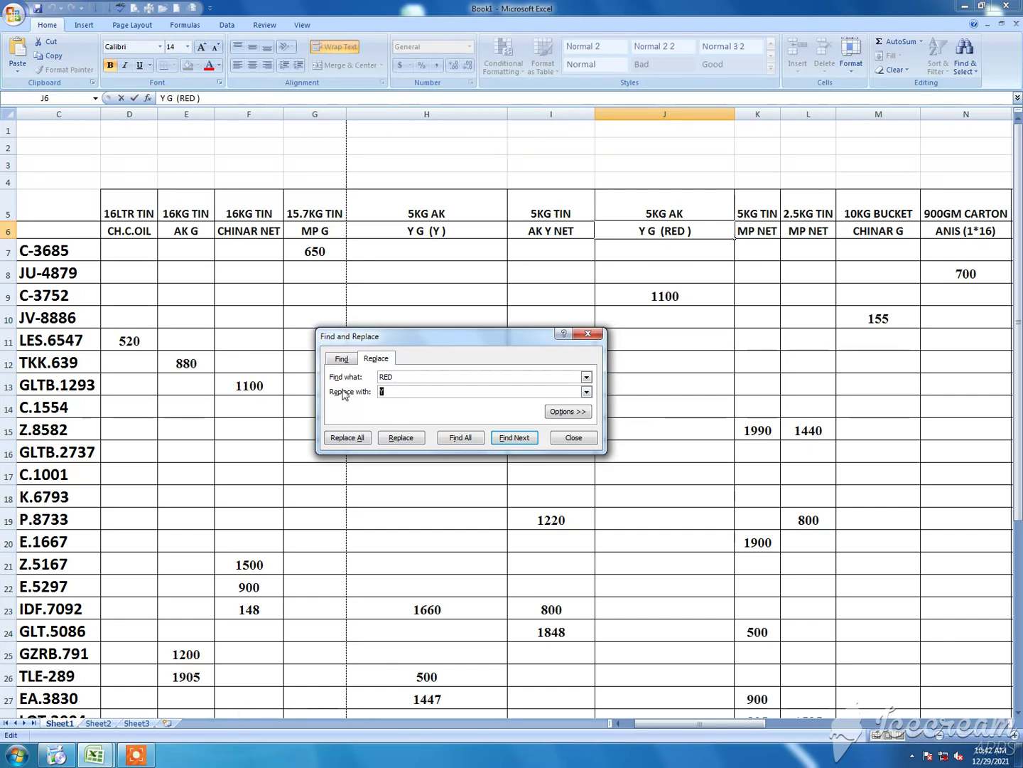
pyautogui.write('R')
pyautogui.click(349, 437)
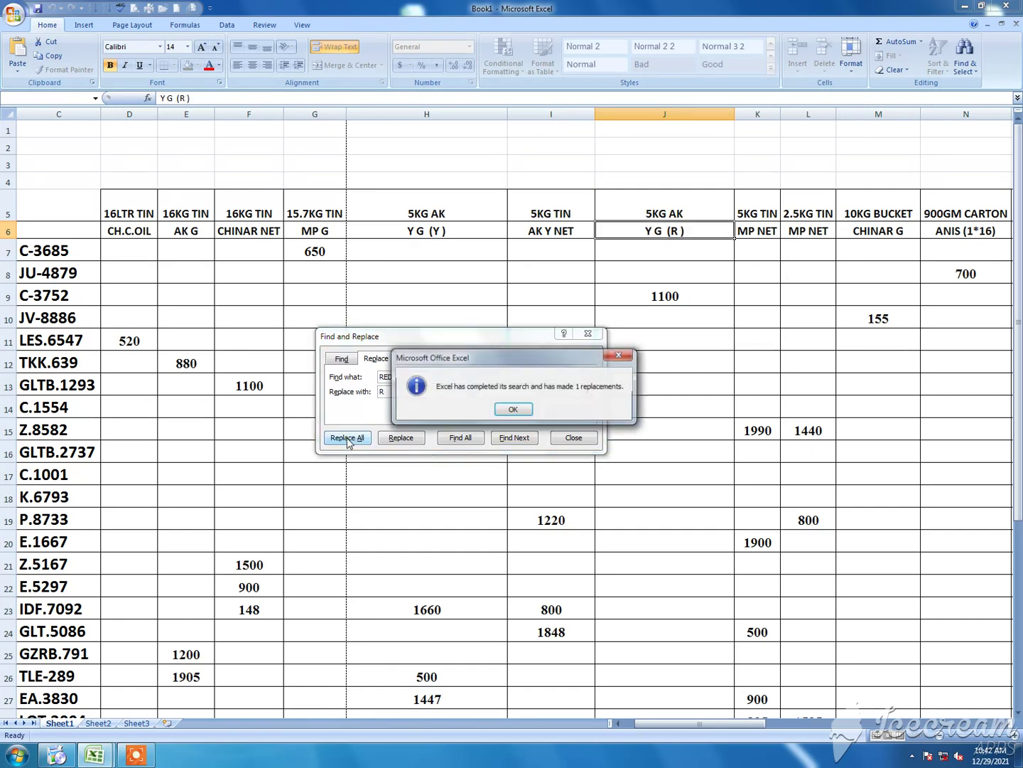
pyautogui.click(512, 411)
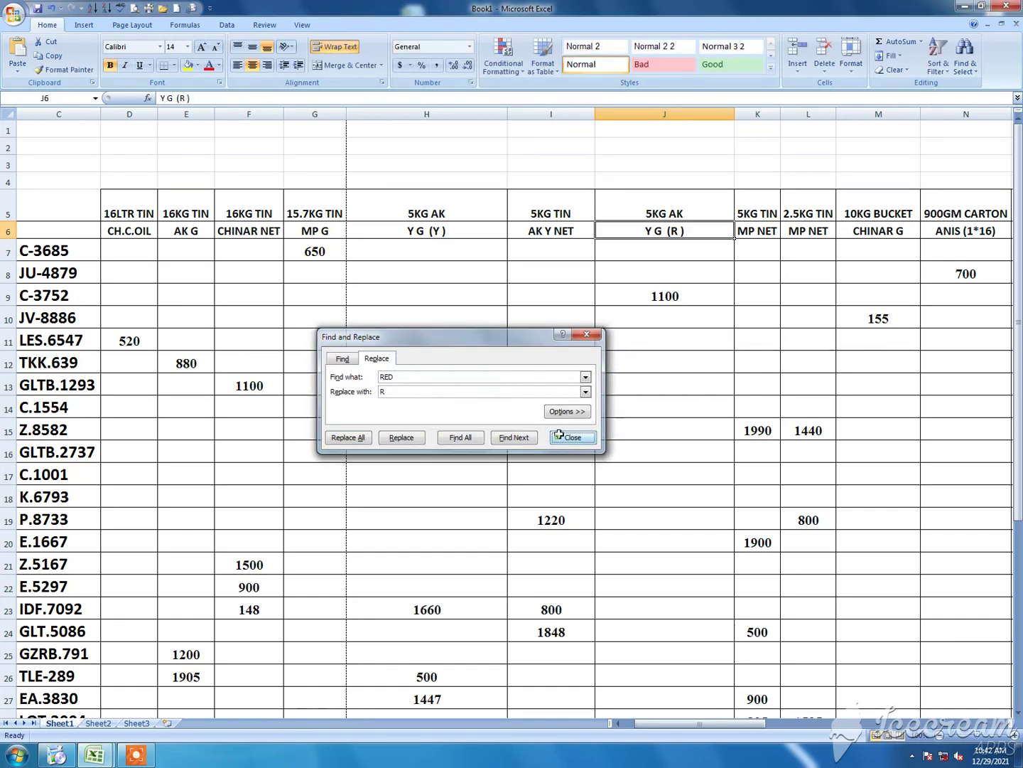
pyautogui.click(573, 438)
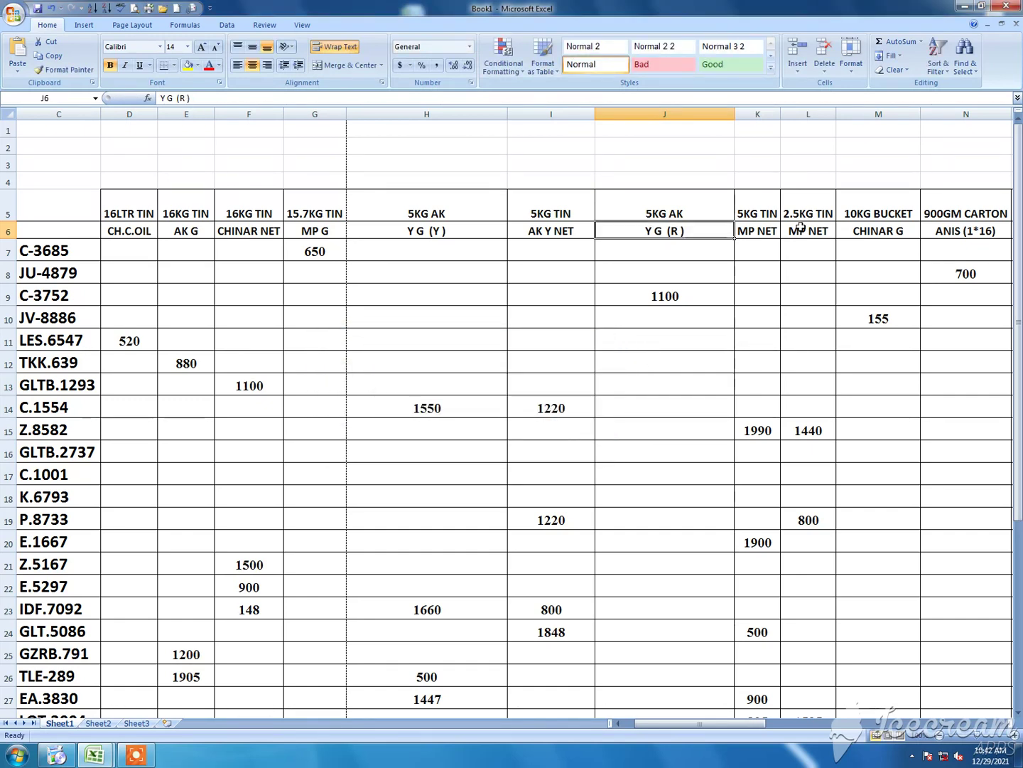
# - Replace every BUCKET with BKT, starting from the 10KG BUCKET header
pyautogui.doubleClick(889, 214)
pyautogui.moveTo(914, 212); pyautogui.dragTo(880, 211)
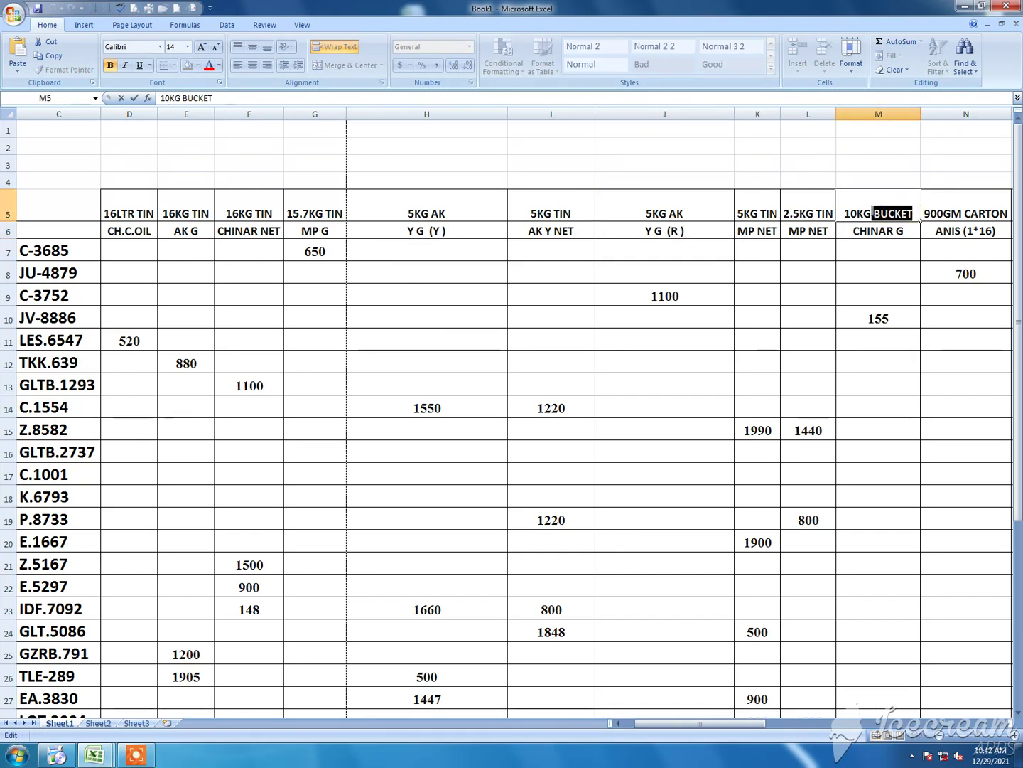
pyautogui.hotkey('ctrl', 'c')
pyautogui.press('Escape')
pyautogui.hotkey('ctrl', 'f')
pyautogui.hotkey('ctrl', 'v')
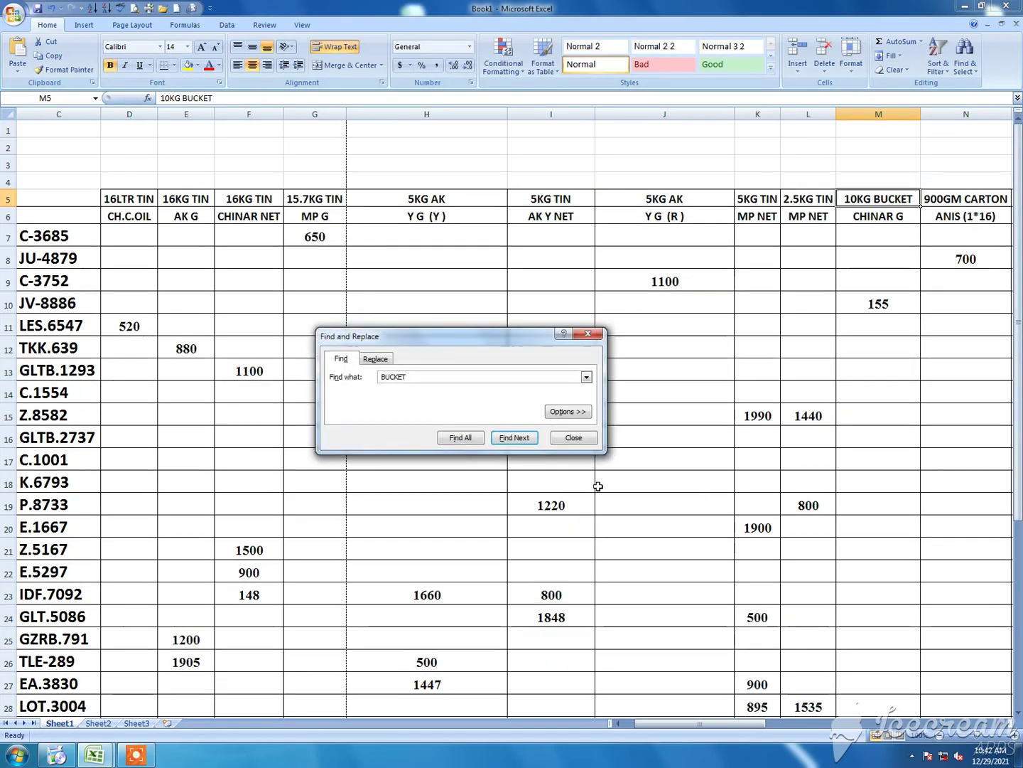
pyautogui.click(382, 358)
pyautogui.write('BKT')
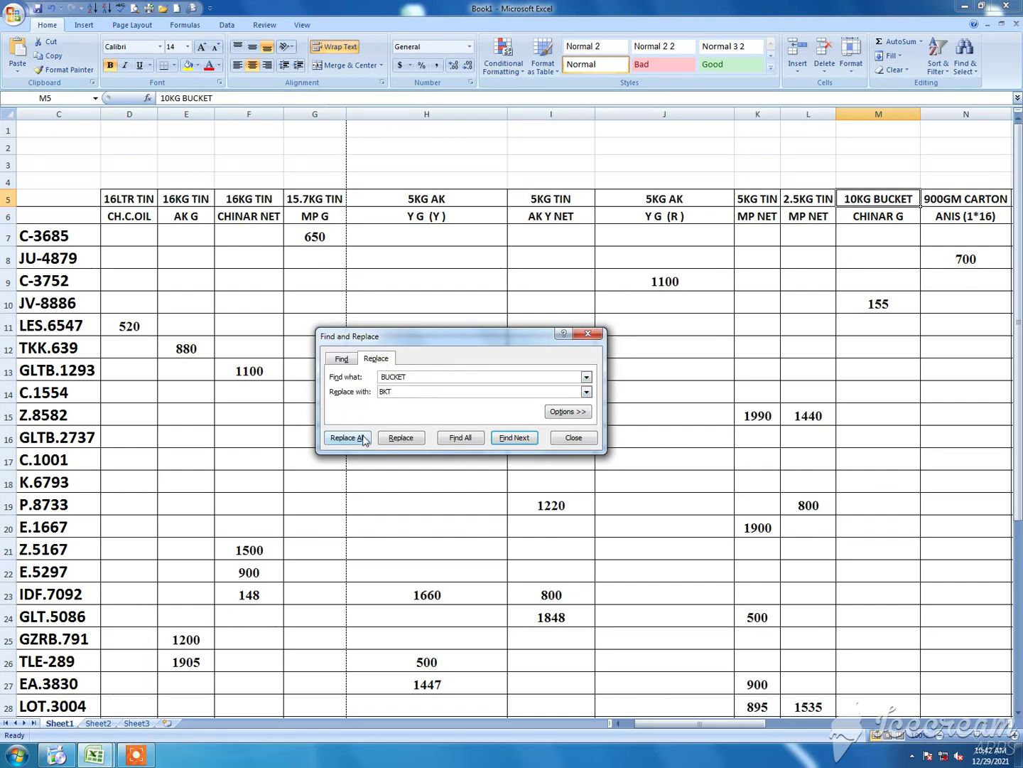
pyautogui.click(364, 438)
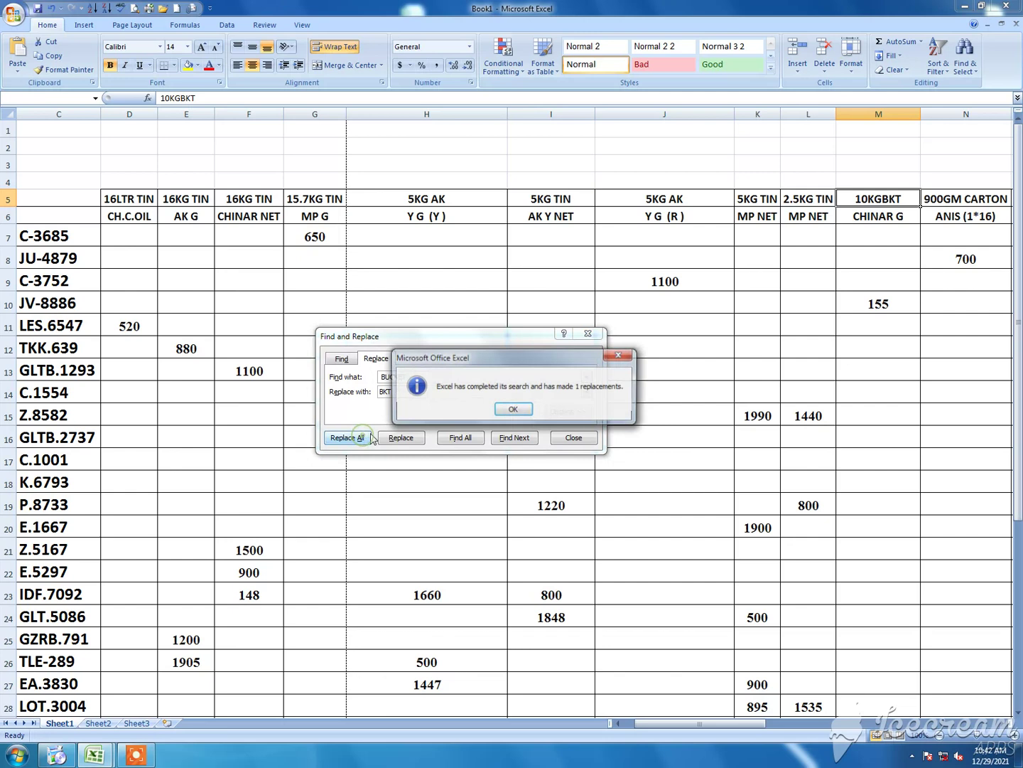
pyautogui.click(513, 412)
pyautogui.click(583, 445)
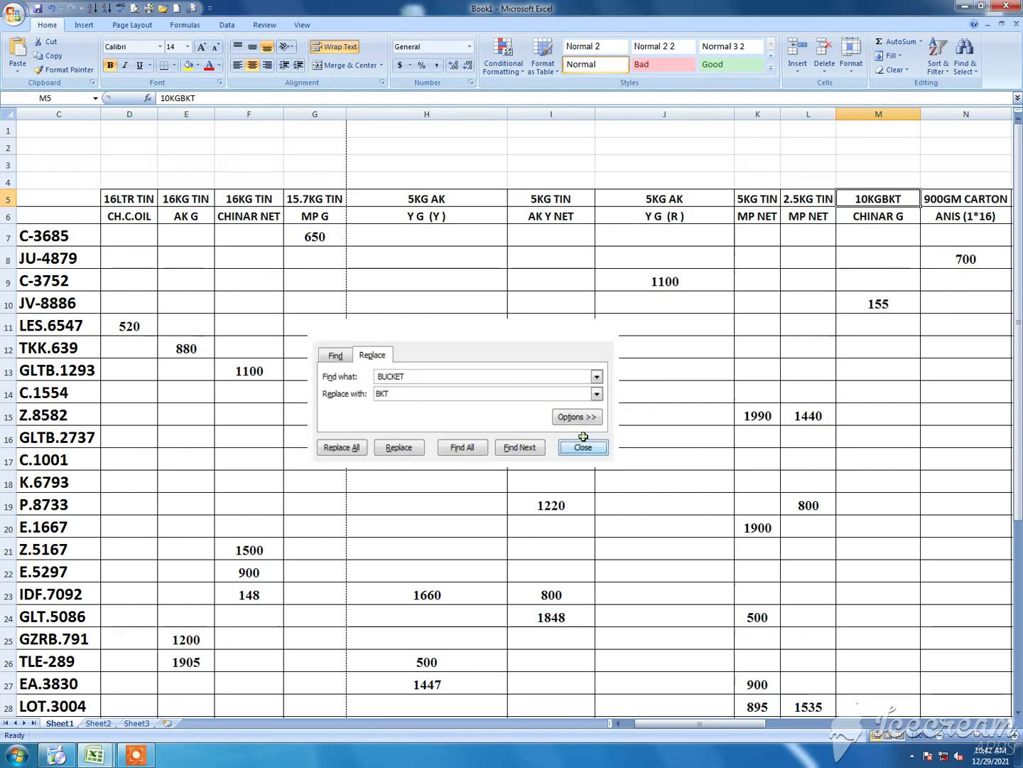
# - Replace every CHINAR with CH, starting from the CHINAR G header in M6
pyautogui.click(879, 216)
pyautogui.doubleClick(886, 216)
pyautogui.moveTo(886, 215); pyautogui.dragTo(863, 216)
pyautogui.click(889, 216)
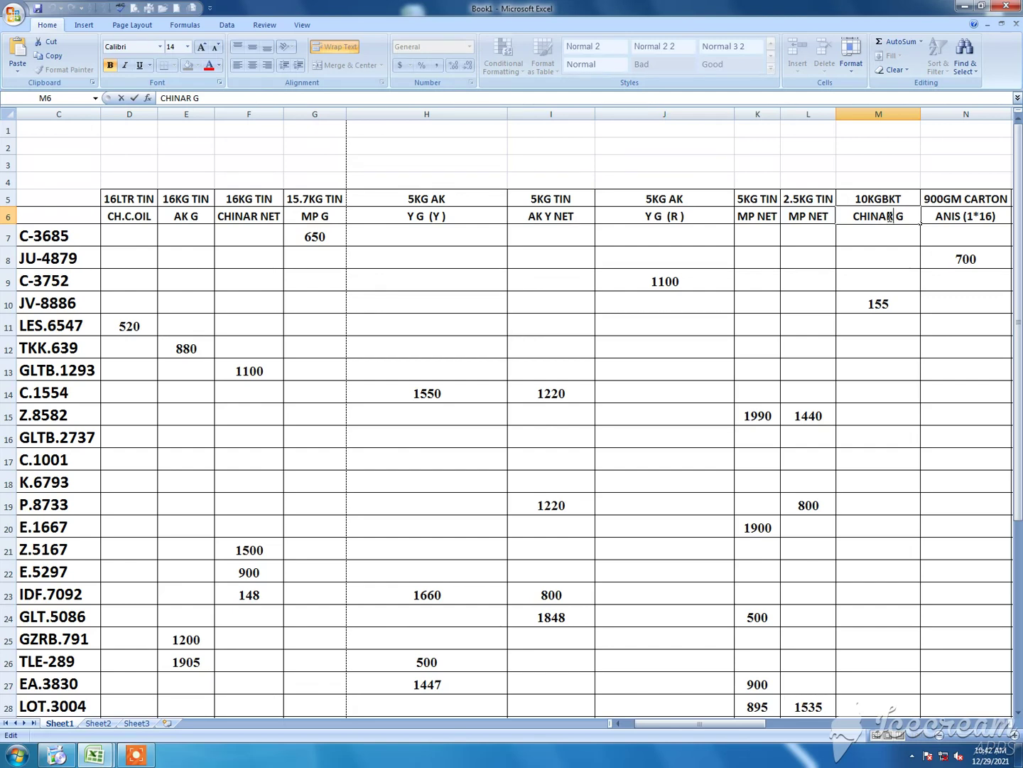
pyautogui.moveTo(890, 216); pyautogui.dragTo(862, 216)
pyautogui.hotkey('shift', 'Left')
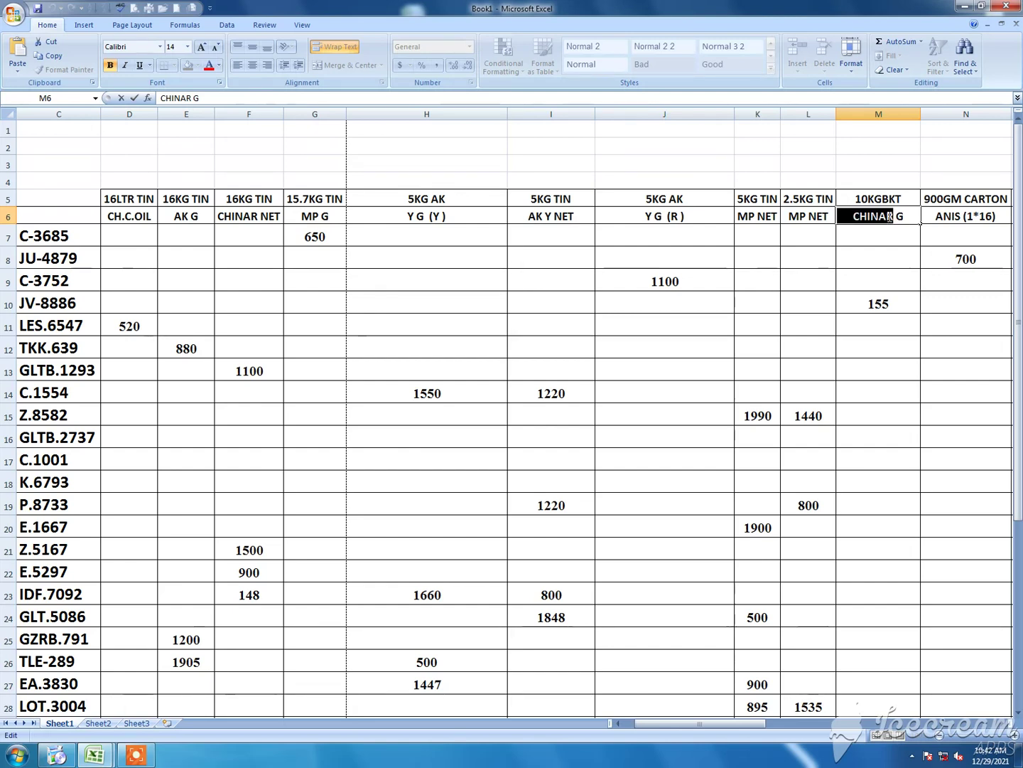
pyautogui.hotkey('ctrl', 'f')
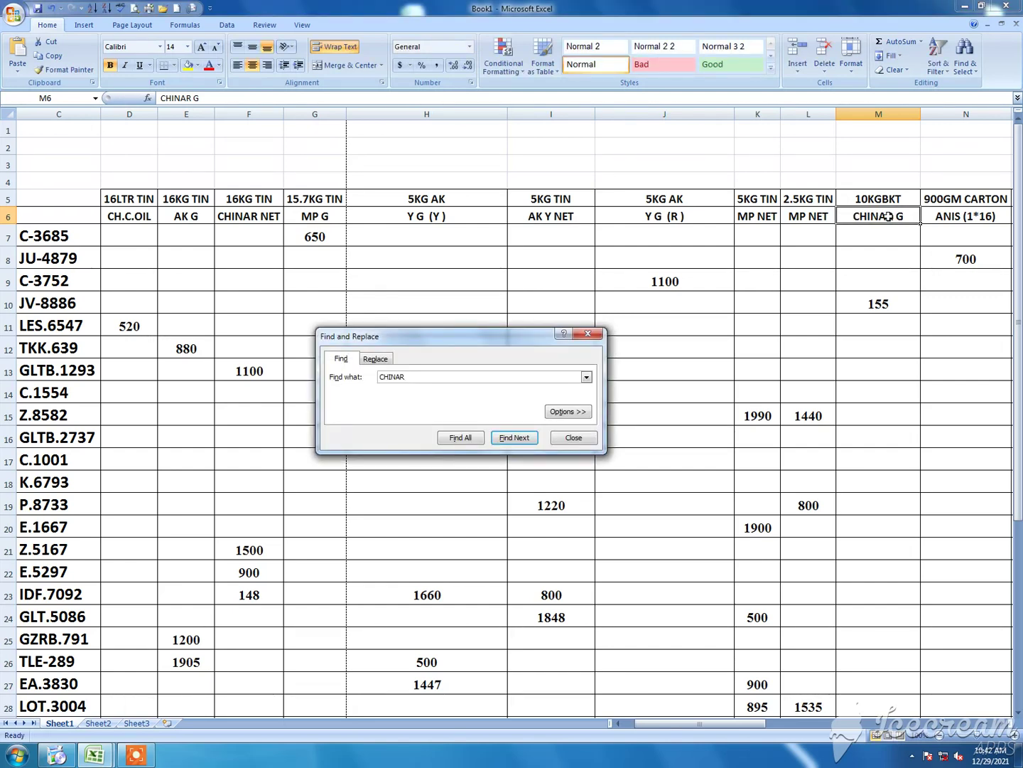
pyautogui.click(375, 359)
pyautogui.write('CH')
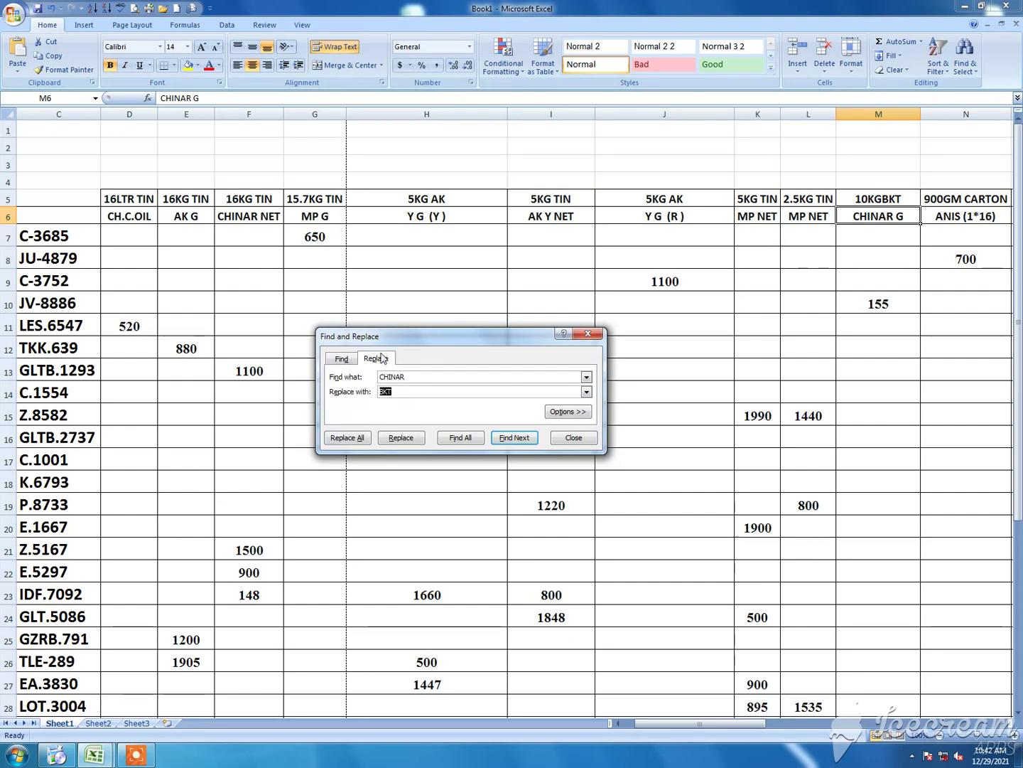
pyautogui.click(348, 438)
pyautogui.click(525, 411)
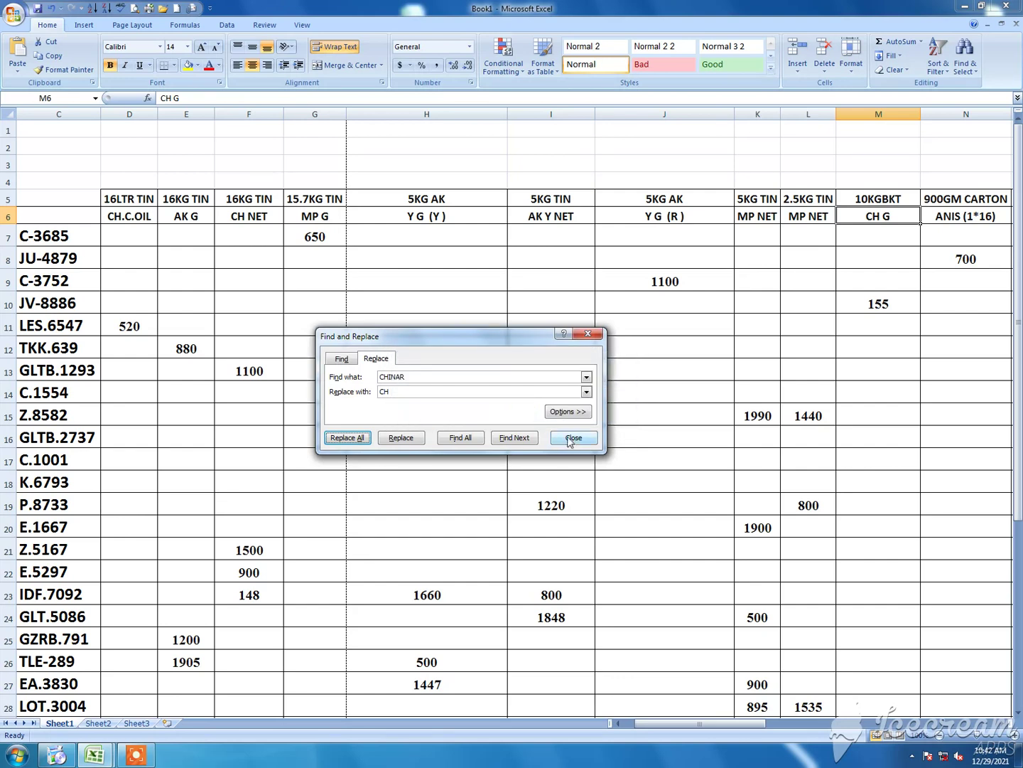
pyautogui.click(573, 439)
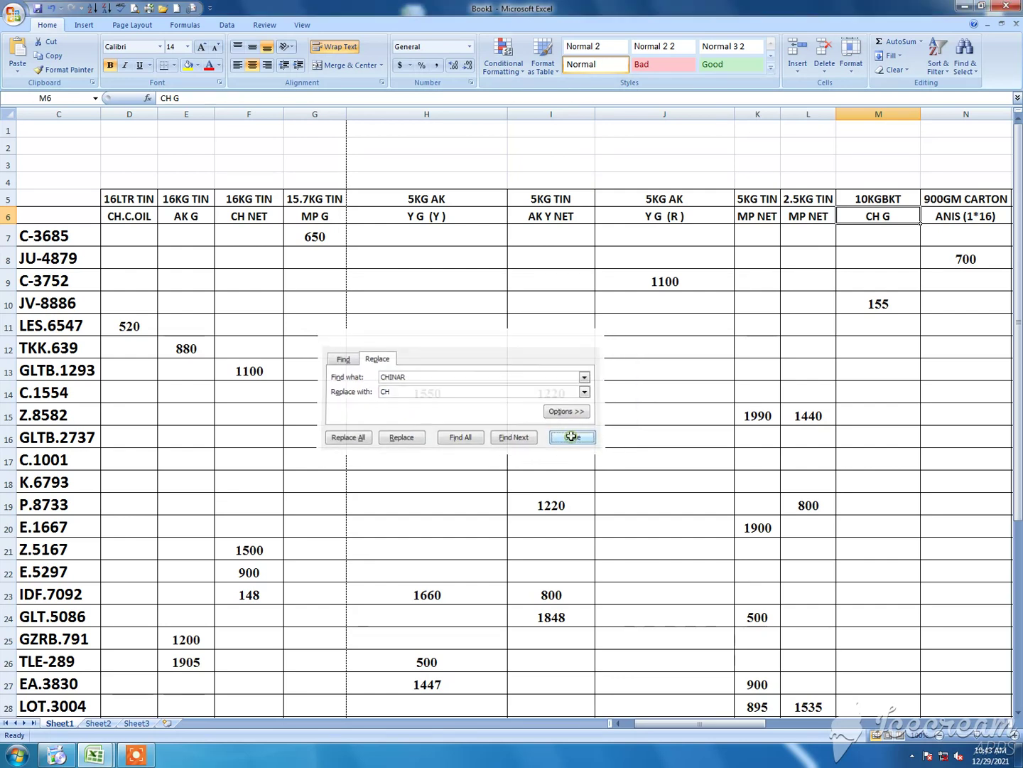
# - Replace every CARTON with CTN, giving 900GM CTN and 1KG CTN
pyautogui.click(935, 226)
pyautogui.press('Up')
pyautogui.press('Up')
pyautogui.press('F2')
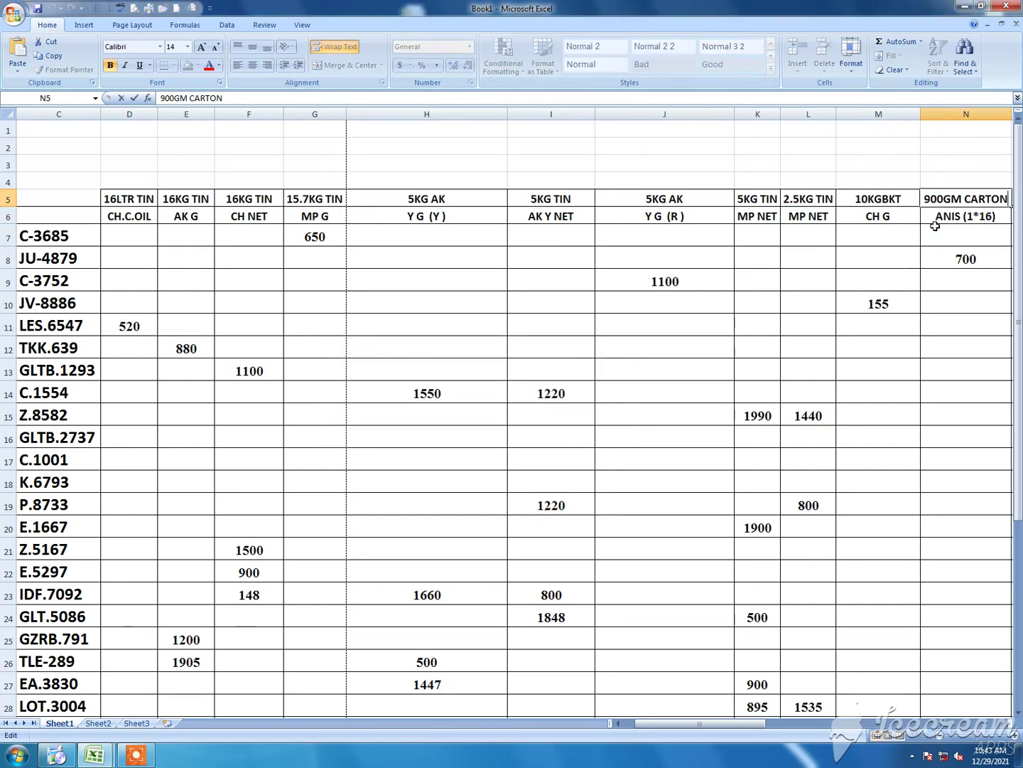
pyautogui.hotkey('shift', 'Left')
pyautogui.hotkey('shift', 'Left')
pyautogui.hotkey('shift', 'Left')
pyautogui.hotkey('shift', 'Left')
pyautogui.hotkey('shift', 'Left')
pyautogui.hotkey('shift', 'Left')
pyautogui.hotkey('ctrl', 'c')
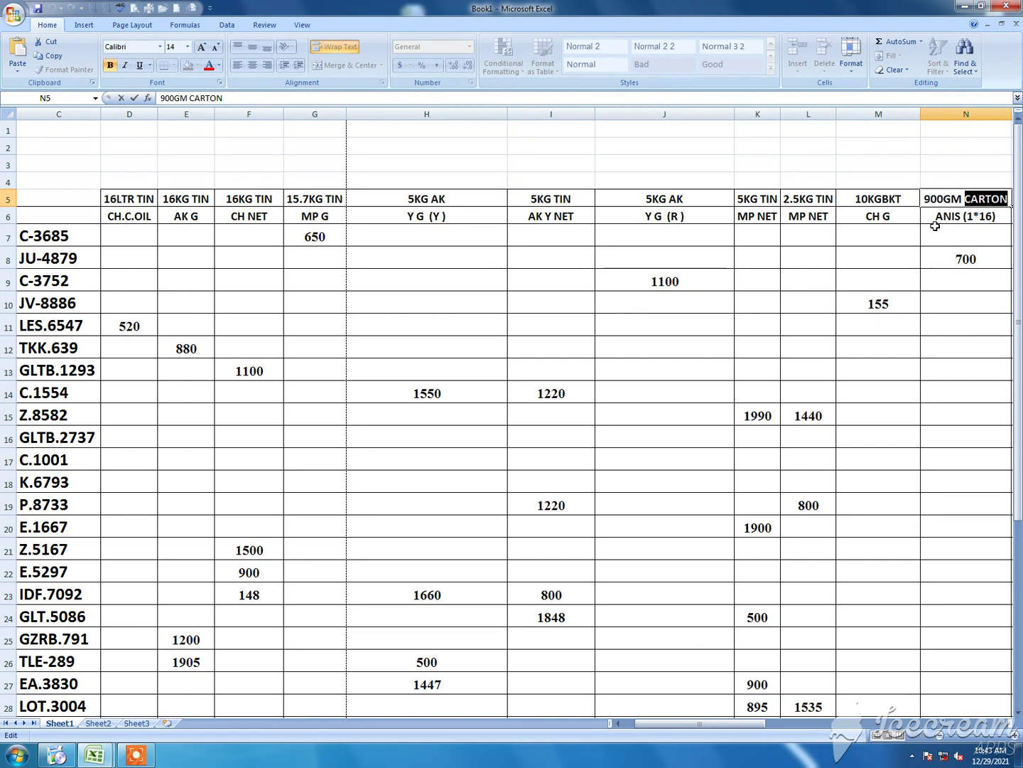
pyautogui.press('Escape')
pyautogui.hotkey('ctrl', 'f')
pyautogui.hotkey('ctrl', 'v')
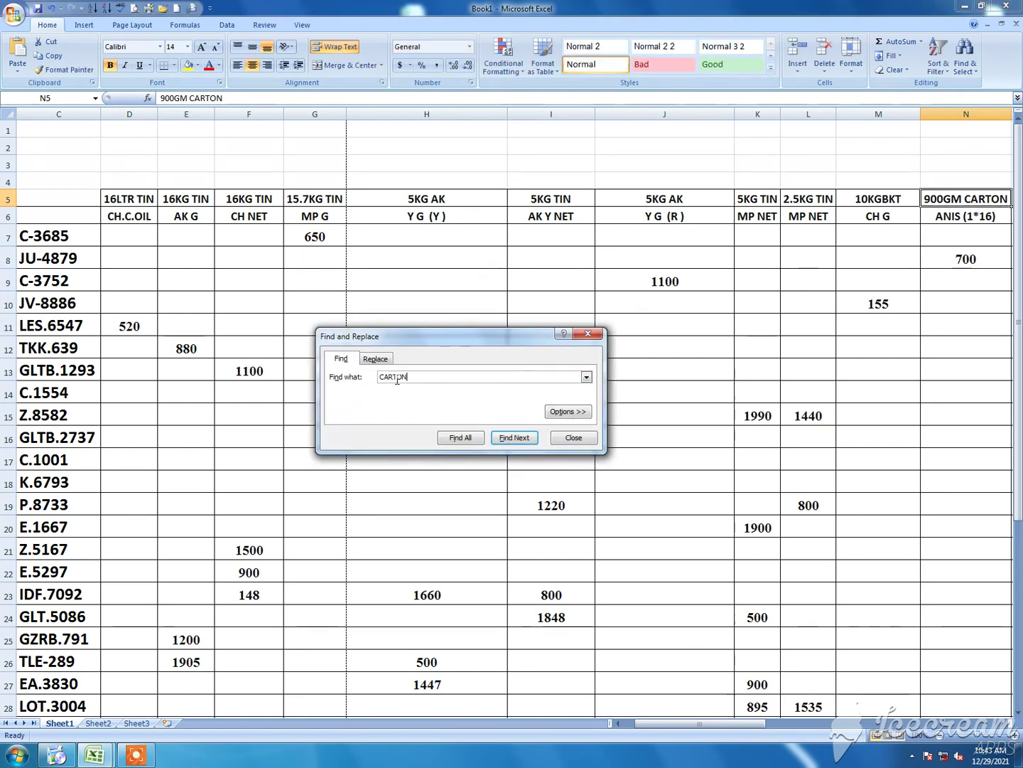
pyautogui.click(387, 360)
pyautogui.write('C')
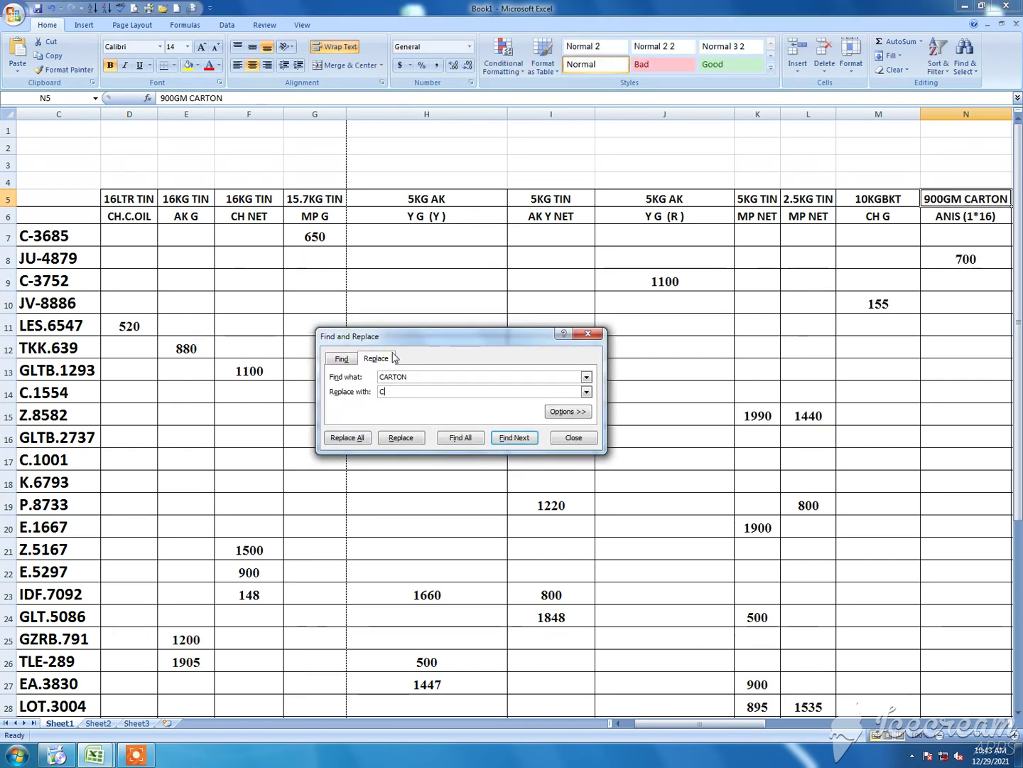
pyautogui.write('TN')
pyautogui.click(346, 437)
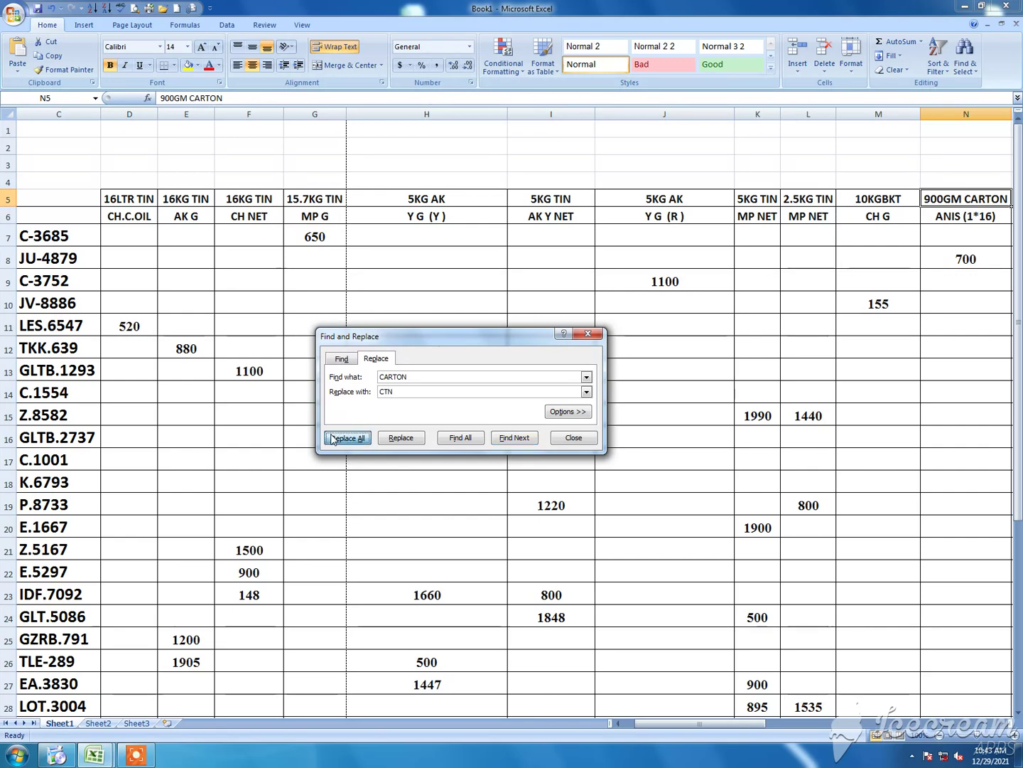
pyautogui.click(507, 411)
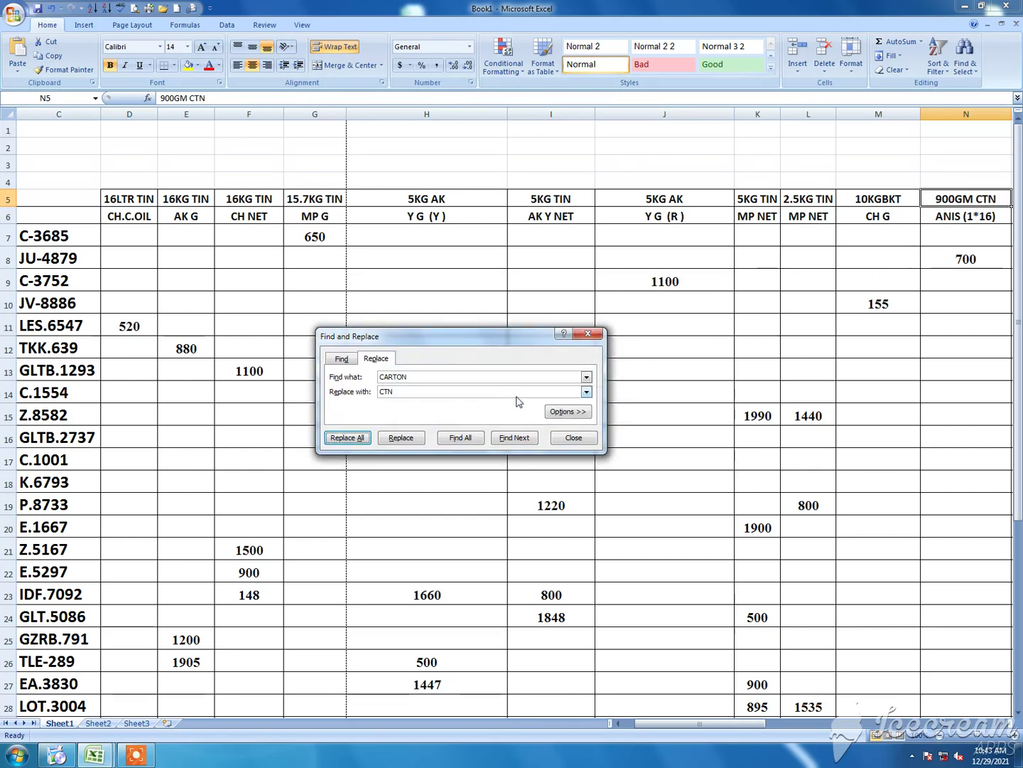
pyautogui.click(572, 437)
pyautogui.click(764, 350)
pyautogui.press('Right')
# - Wrap the customer names in A7:A29 and drag column A much narrower
pyautogui.press('Right')
pyautogui.press('Right')
pyautogui.press('Right')
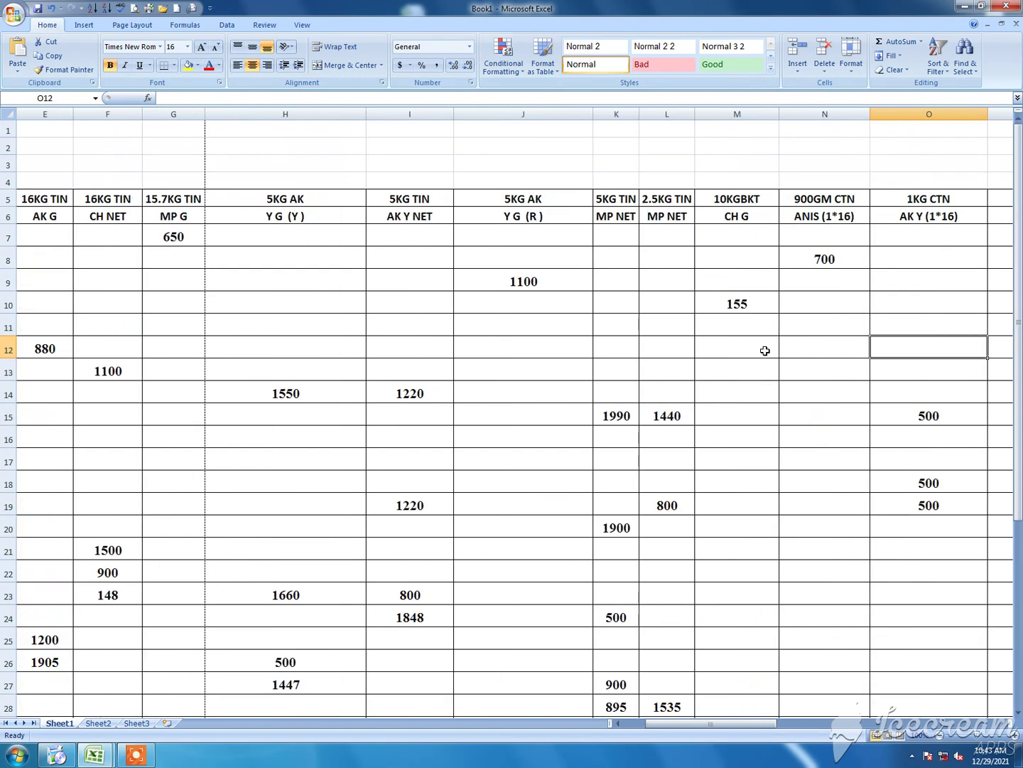
pyautogui.press('Right')
pyautogui.press('Right')
pyautogui.press('Right')
pyautogui.press('Left')
pyautogui.press('Left')
pyautogui.press('Left')
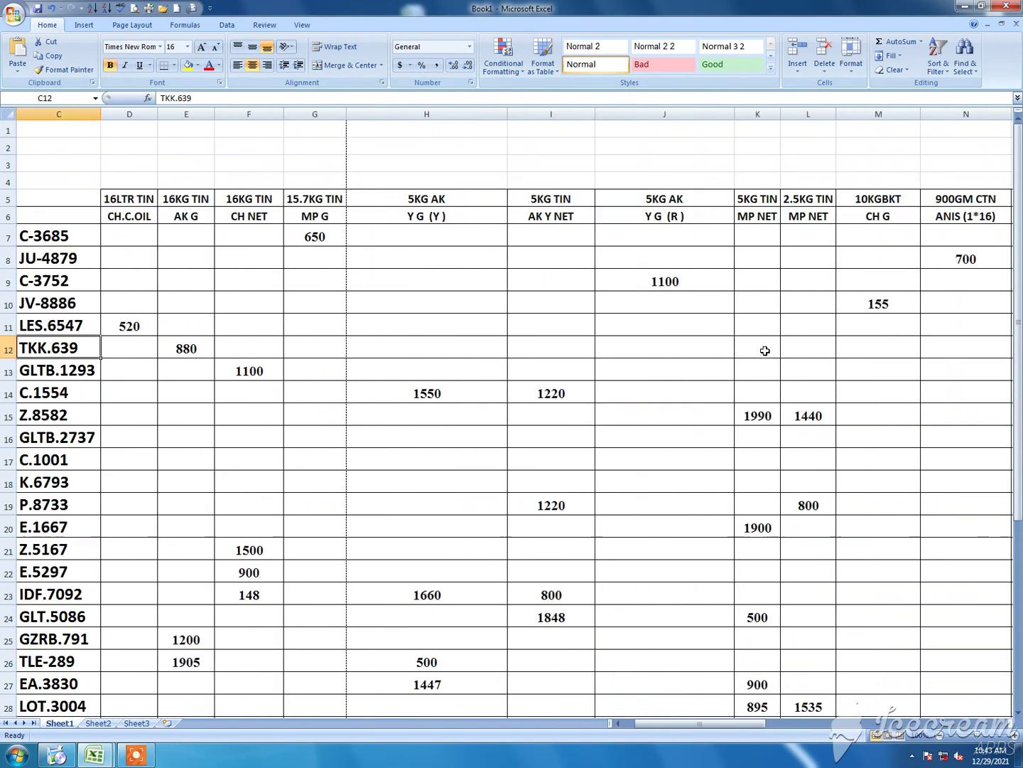
pyautogui.press('Left')
pyautogui.press('Left')
pyautogui.press('Up')
pyautogui.press('Up')
pyautogui.press('Up')
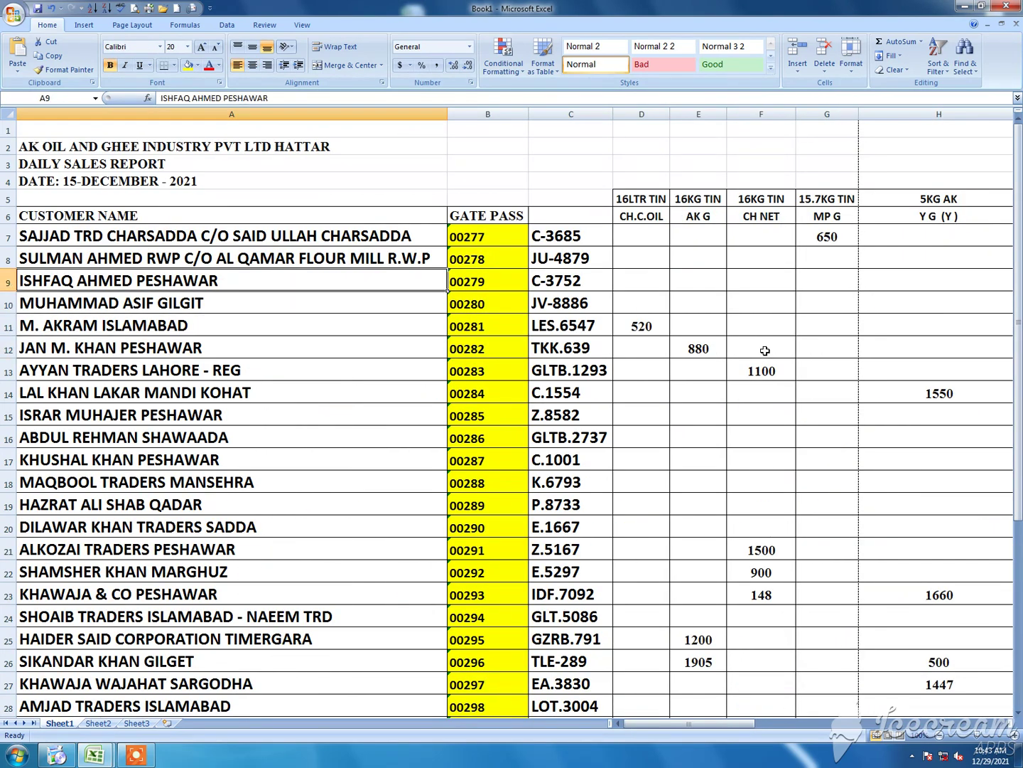
pyautogui.press('Up')
pyautogui.press('Up')
pyautogui.hotkey('ctrl', 'shift', 'Down')
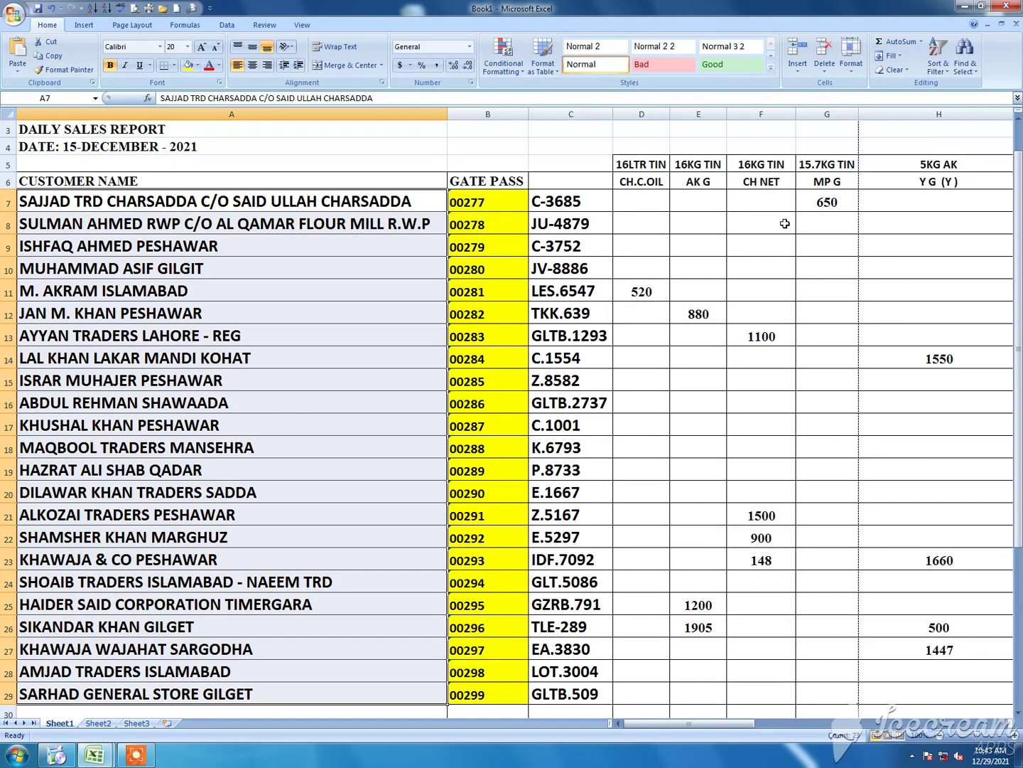
pyautogui.click(327, 48)
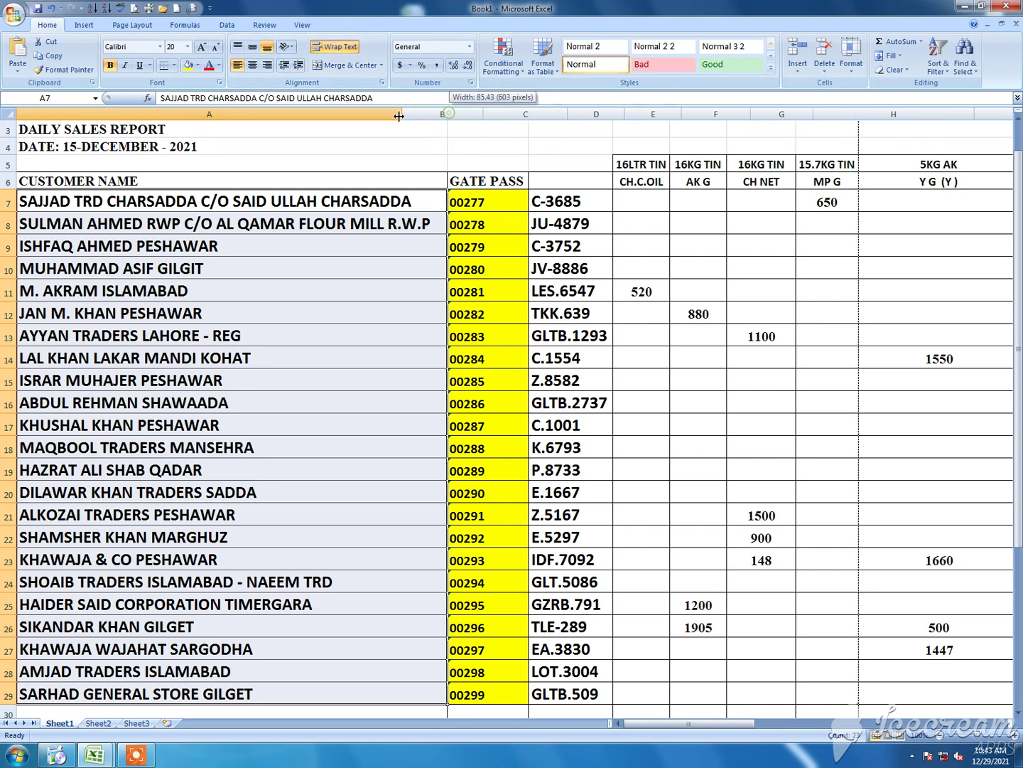
pyautogui.moveTo(450, 113); pyautogui.dragTo(344, 114)
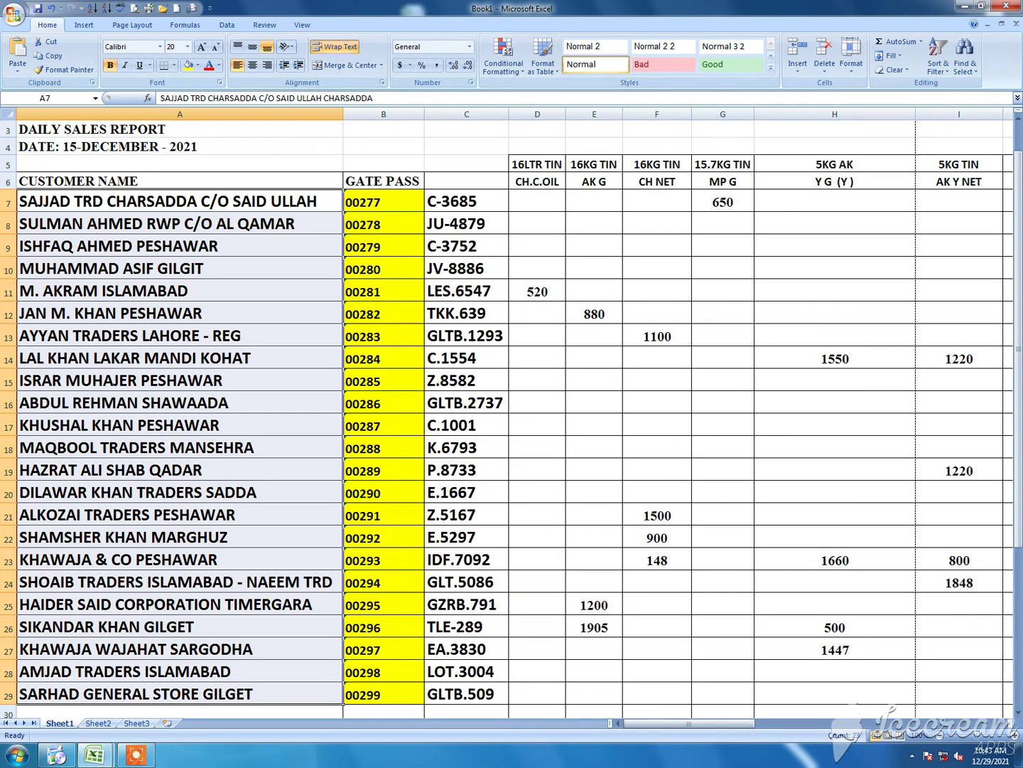
pyautogui.click(92, 212)
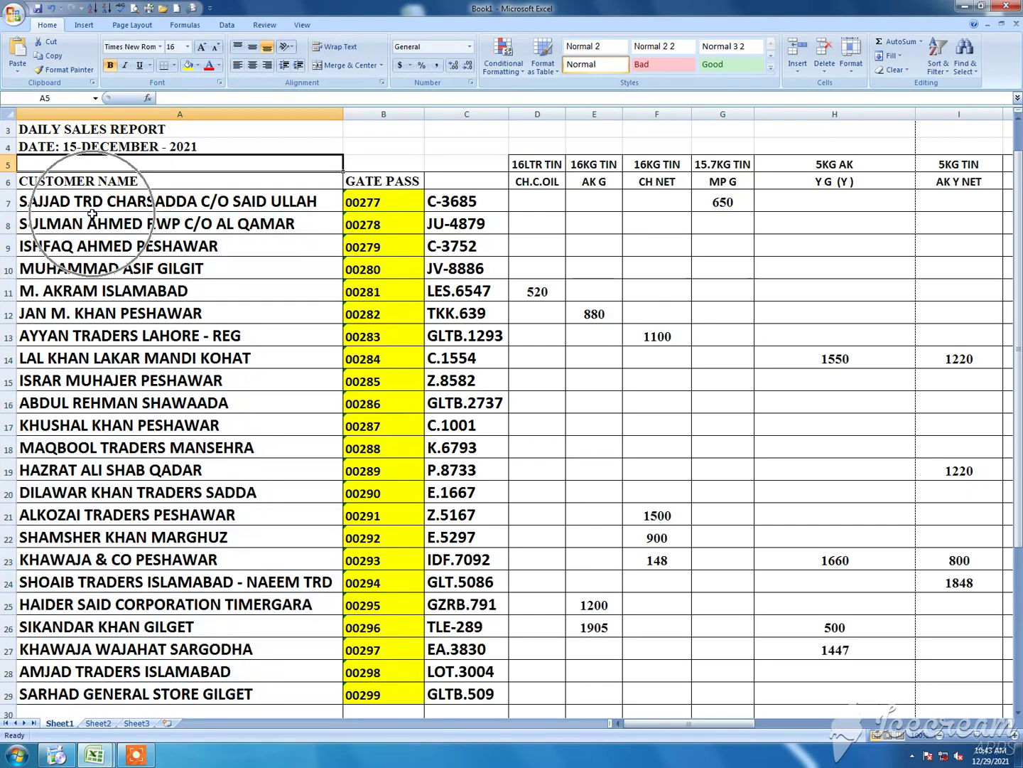
pyautogui.click(93, 213)
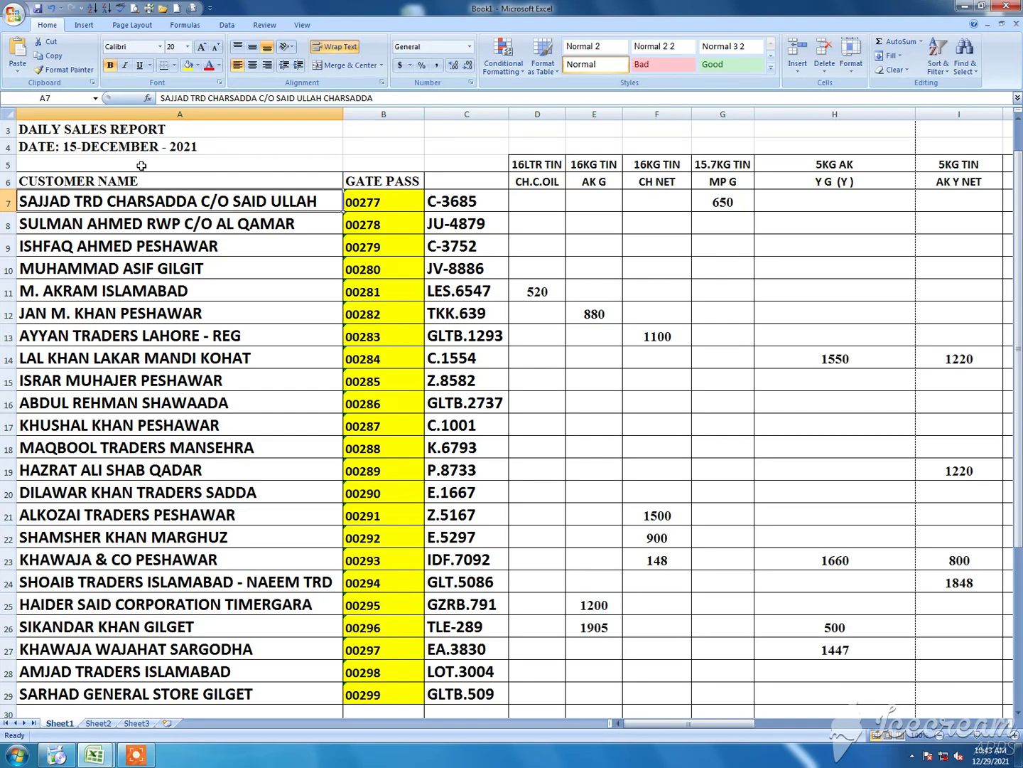
pyautogui.press('Up')
pyautogui.press('Up')
pyautogui.press('Up')
pyautogui.press('Up')
pyautogui.press('Up')
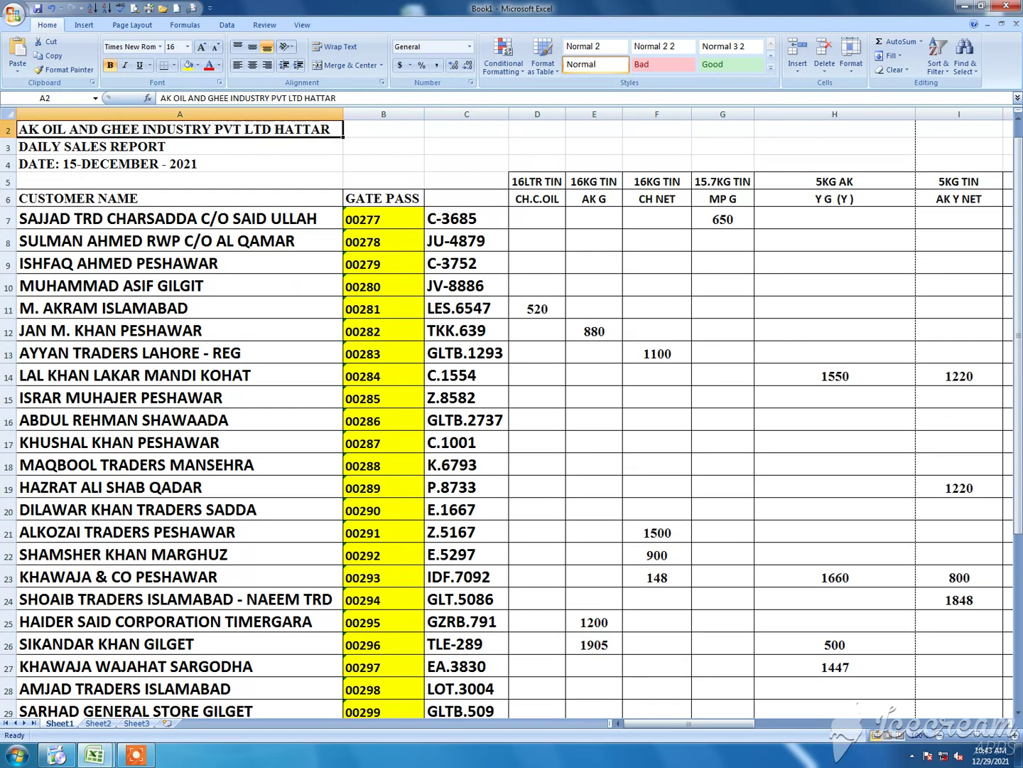
# - Set the entire worksheet to Calibri and reduce the font size to 11
pyautogui.click(12, 113)
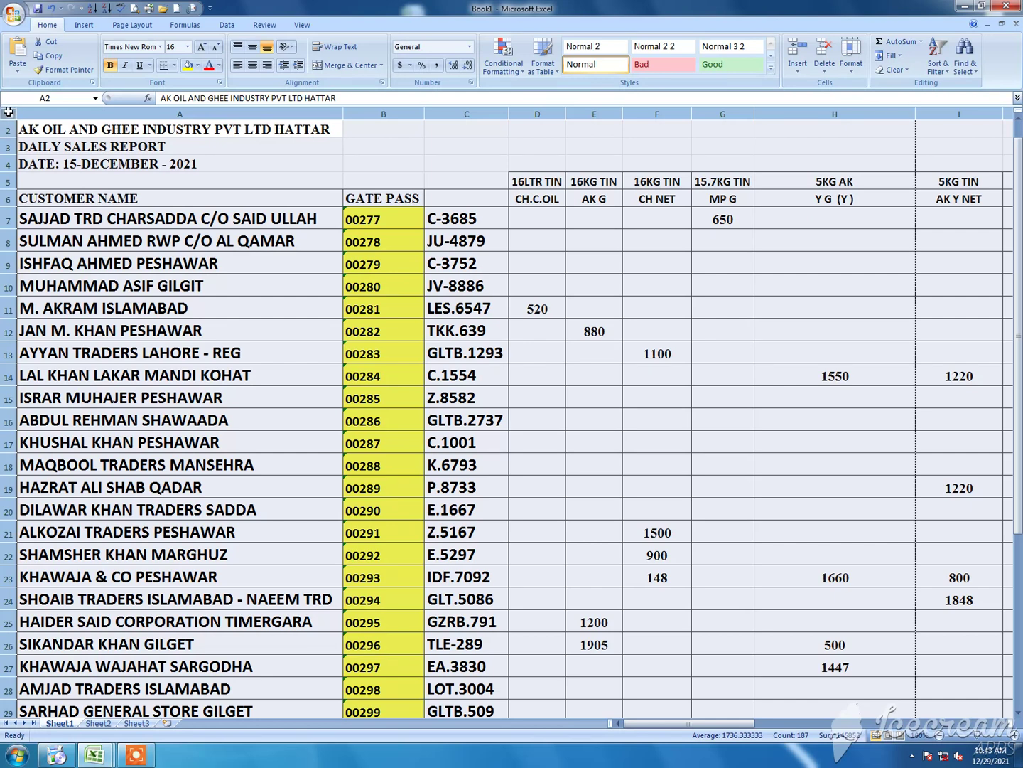
pyautogui.click(161, 47)
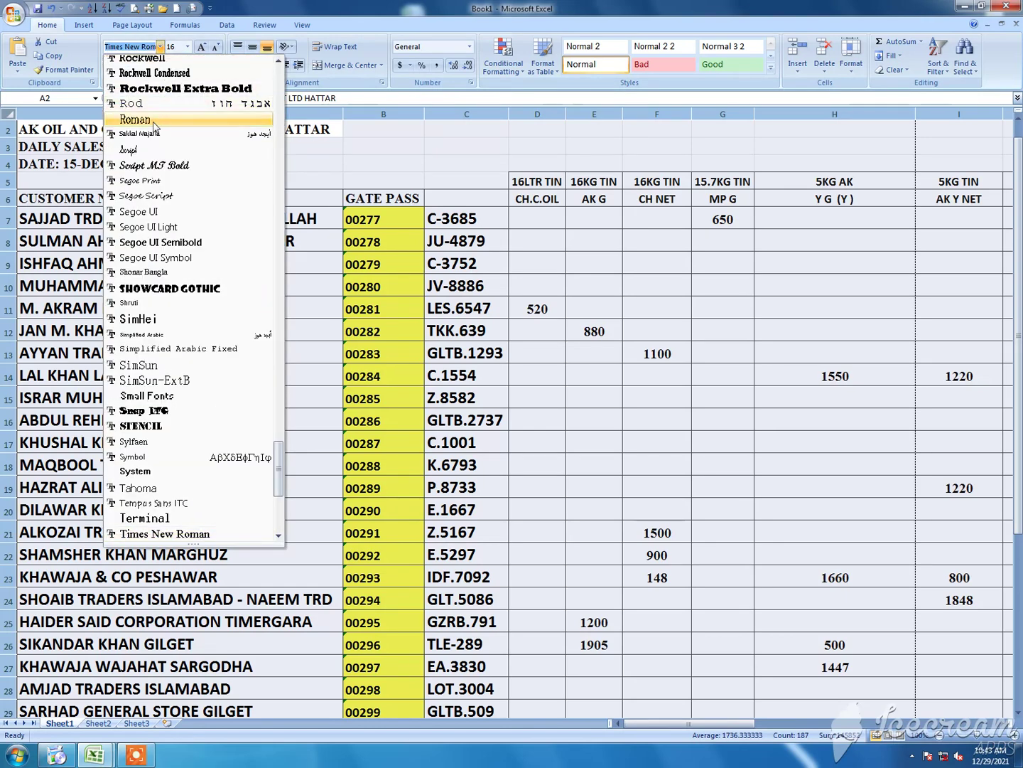
pyautogui.click(278, 61)
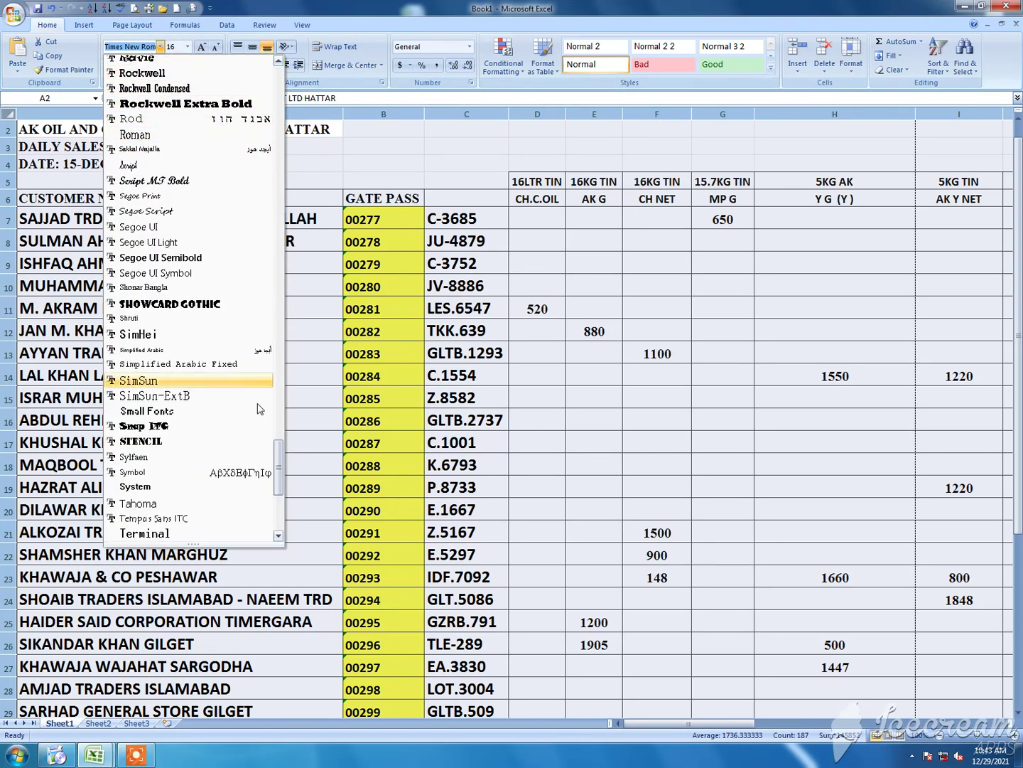
pyautogui.moveTo(282, 460); pyautogui.dragTo(271, 84)
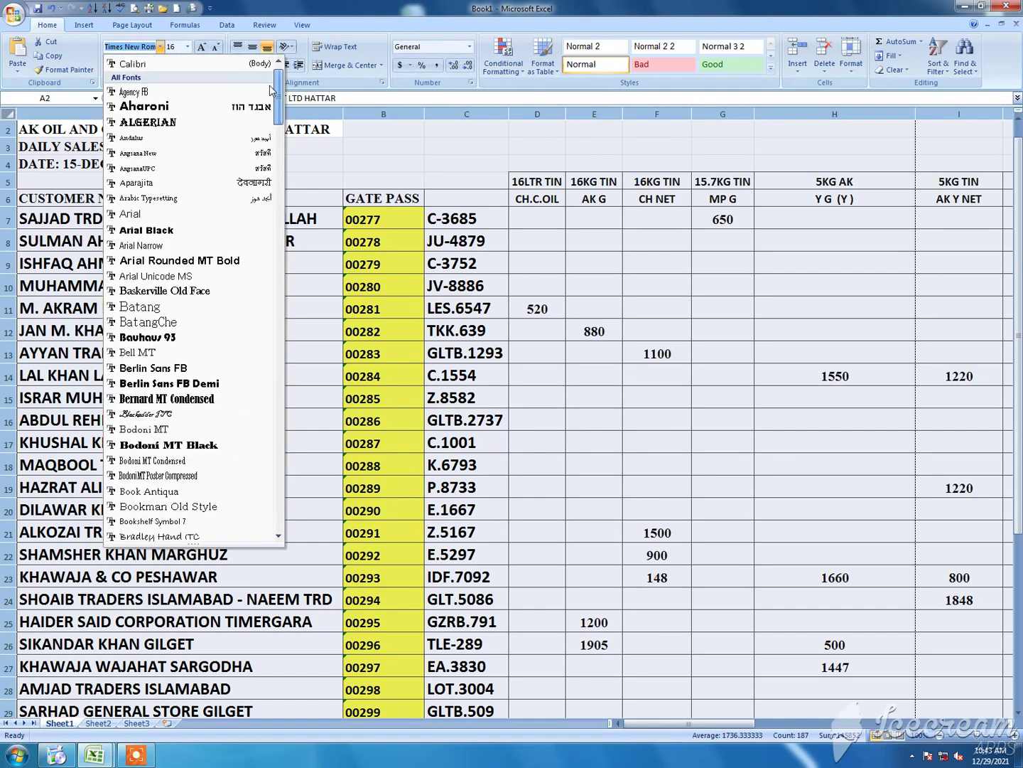
pyautogui.click(169, 99)
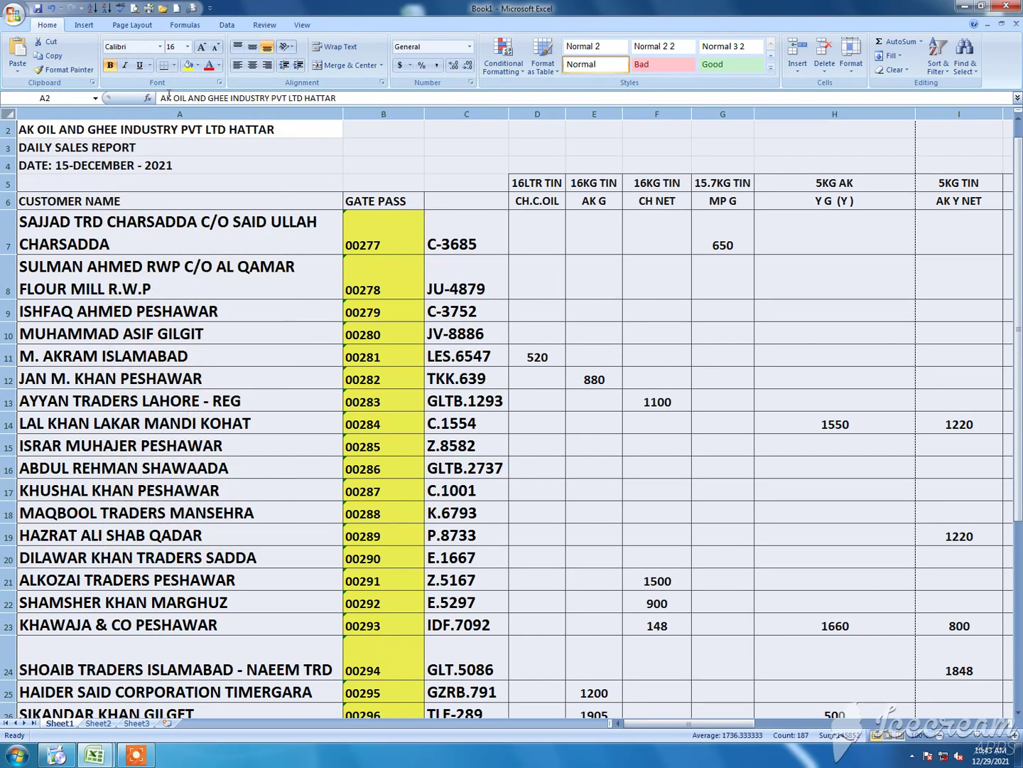
pyautogui.click(218, 48)
pyautogui.click(218, 48)
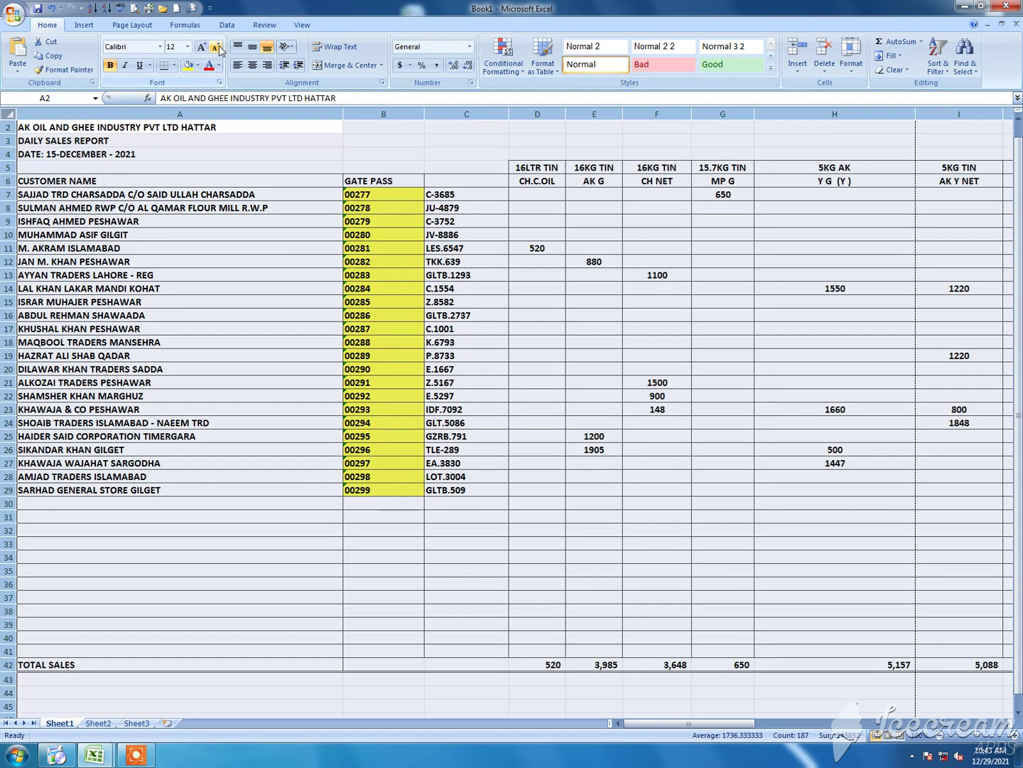
pyautogui.click(218, 48)
# - Narrow the customer name column A in two stages
pyautogui.click(258, 288)
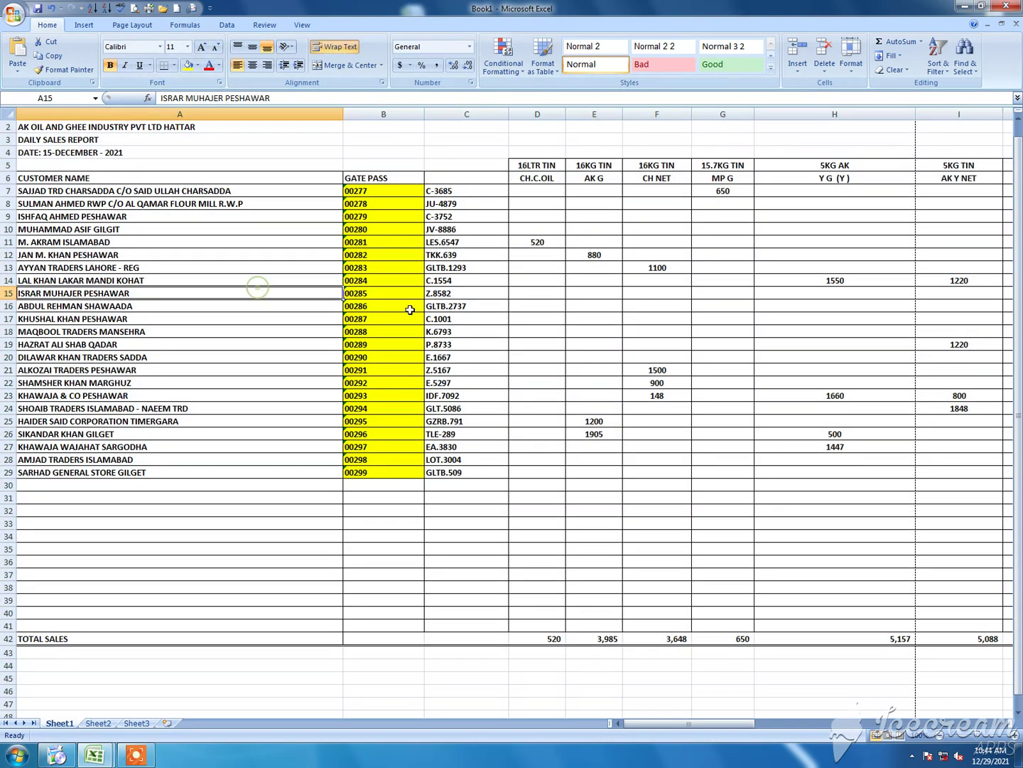
pyautogui.click(387, 305)
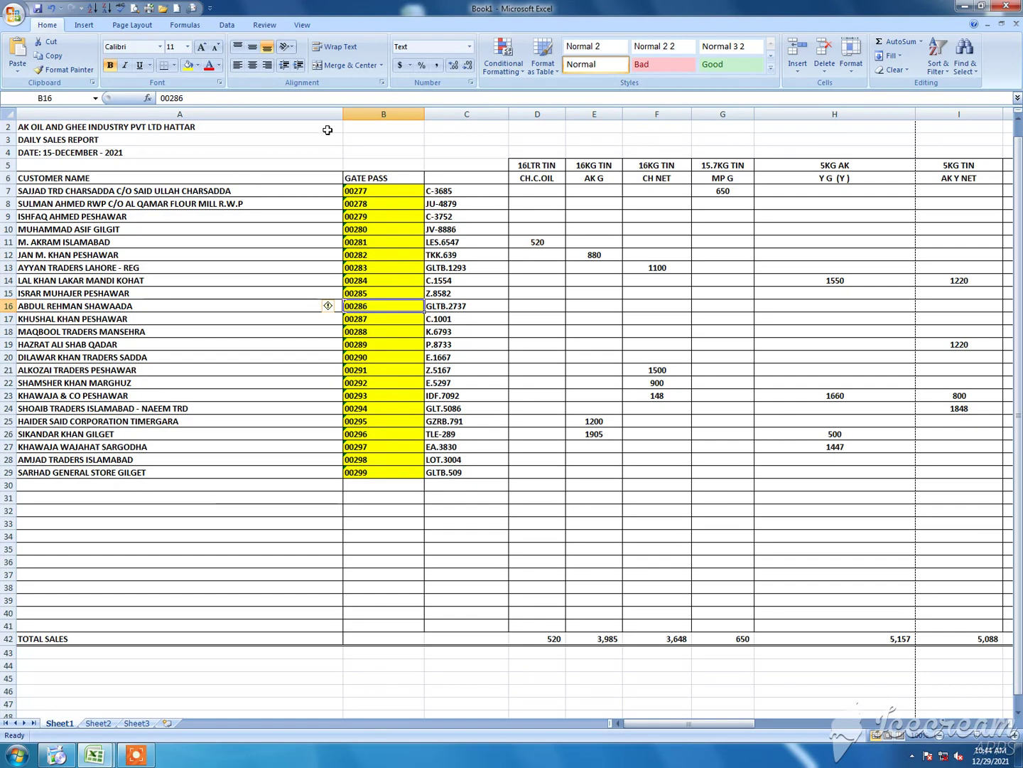
pyautogui.moveTo(344, 114); pyautogui.dragTo(243, 114)
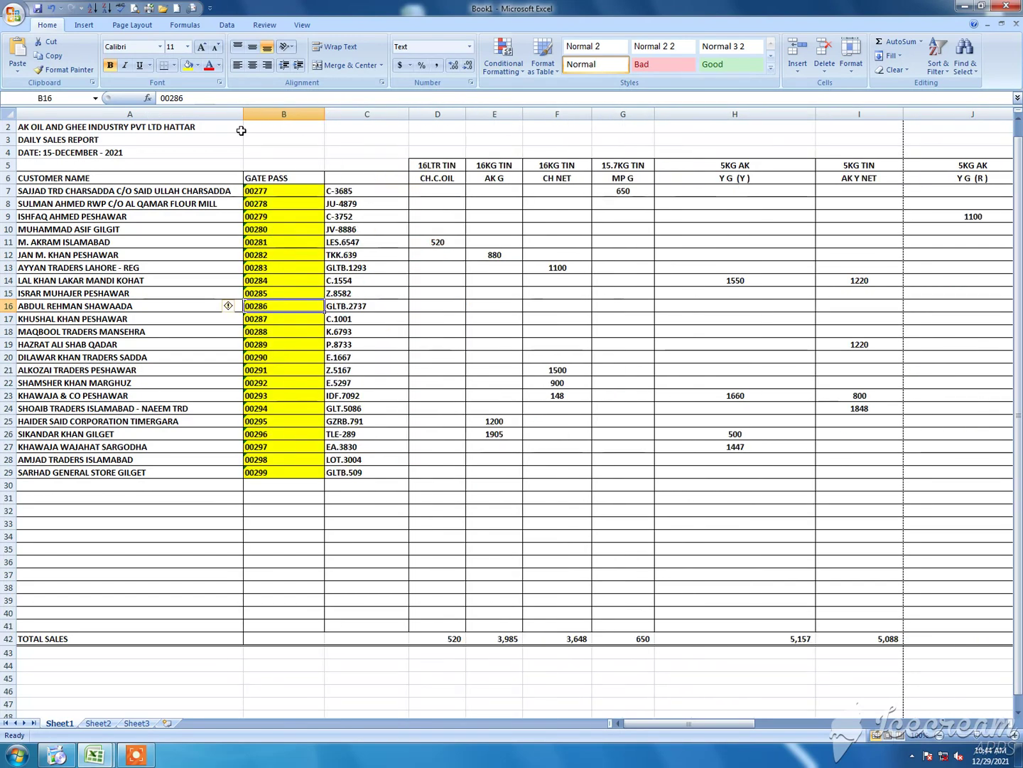
pyautogui.click(131, 179)
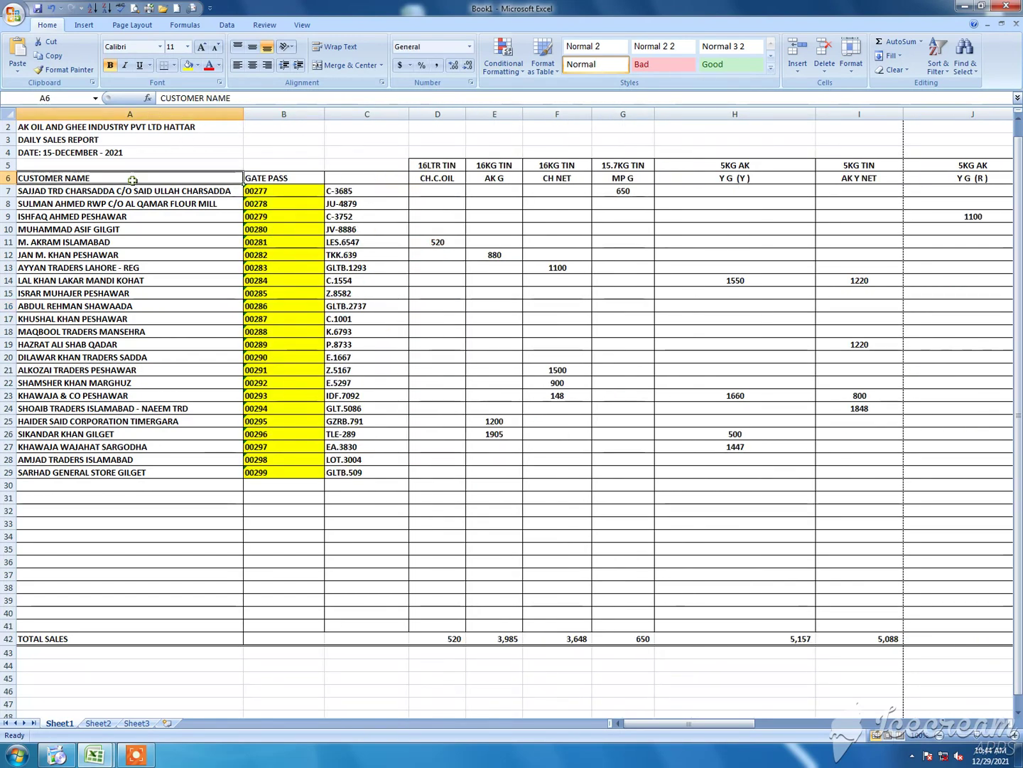
pyautogui.press('Down')
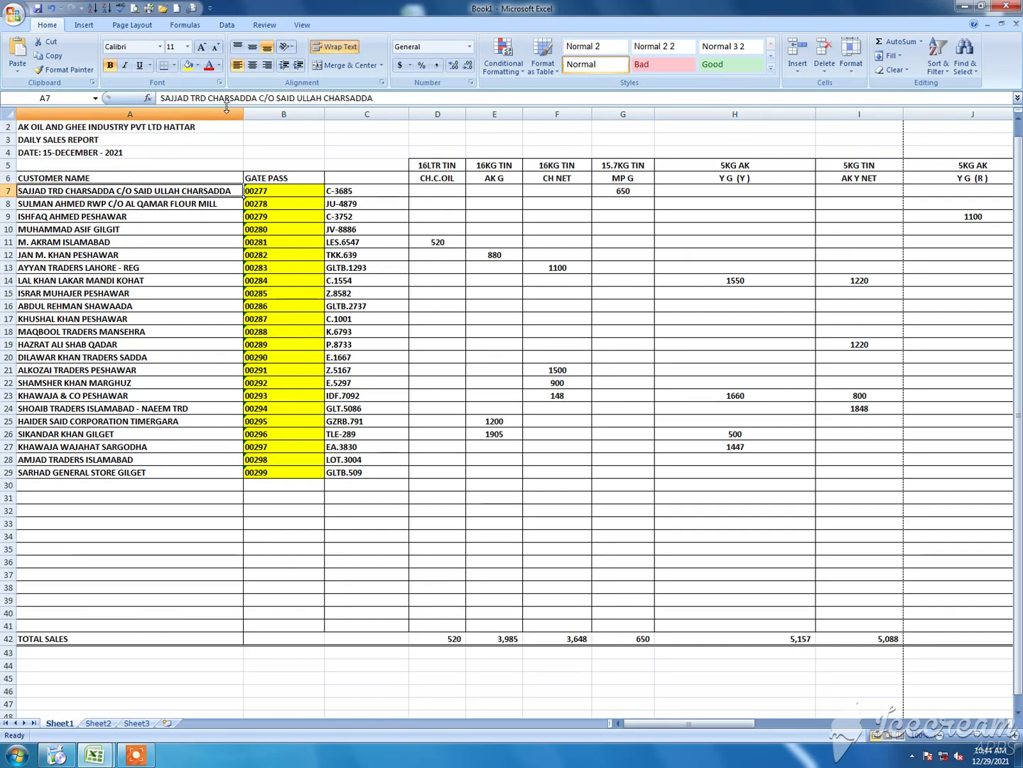
pyautogui.moveTo(242, 113); pyautogui.dragTo(181, 115)
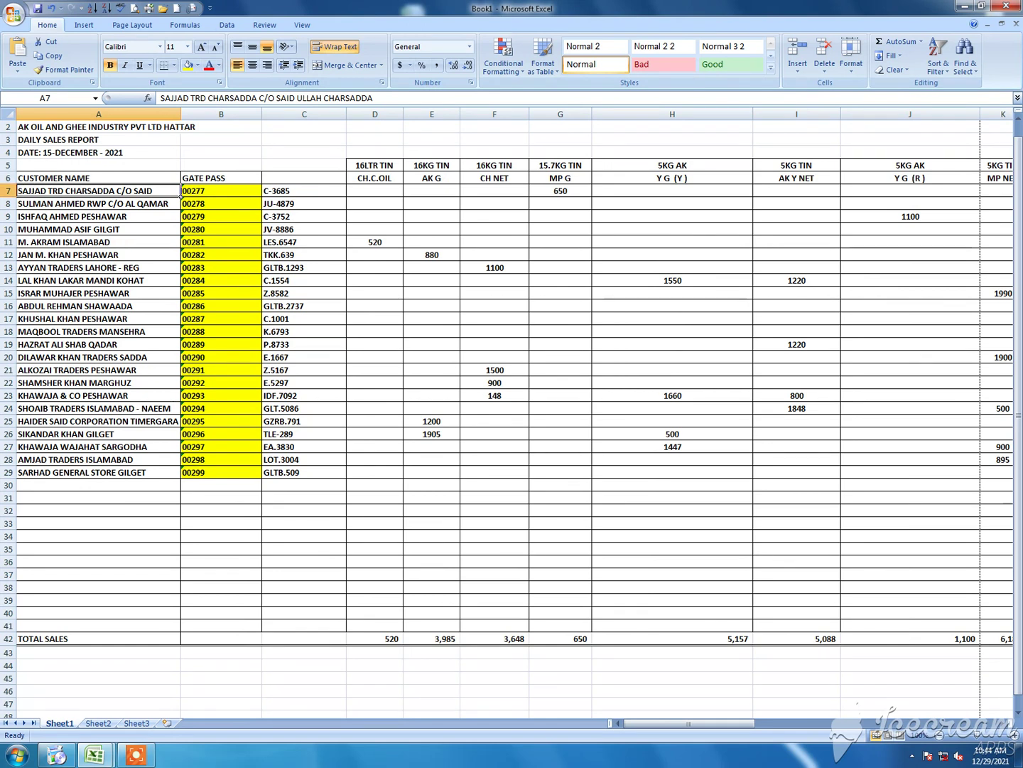
# - Autofit rows 7–28 and align the customer names left and vertically centred
pyautogui.moveTo(9, 190); pyautogui.dragTo(18, 472)
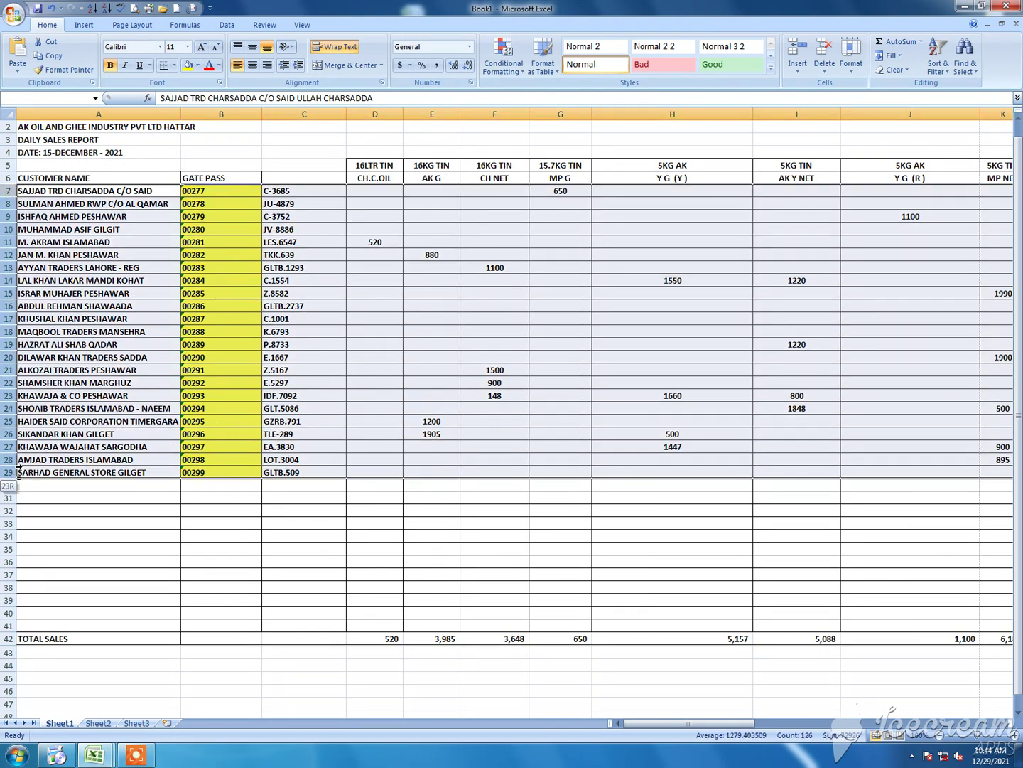
pyautogui.doubleClick(12, 325)
pyautogui.click(145, 326)
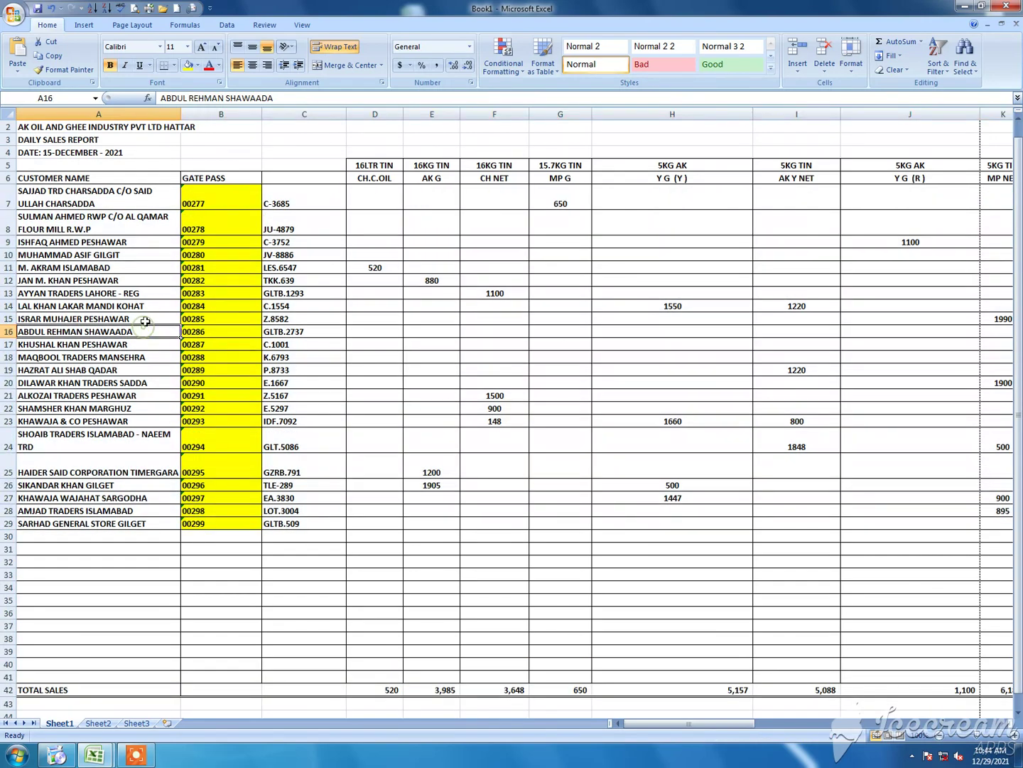
pyautogui.moveTo(107, 191); pyautogui.dragTo(99, 524)
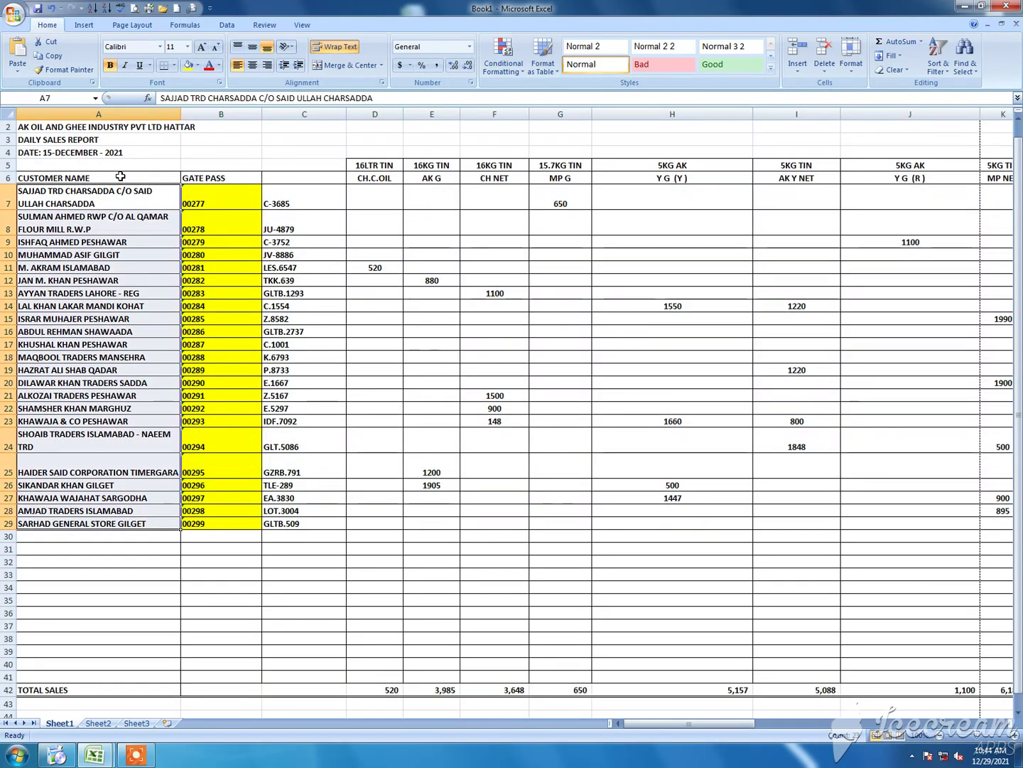
pyautogui.click(253, 65)
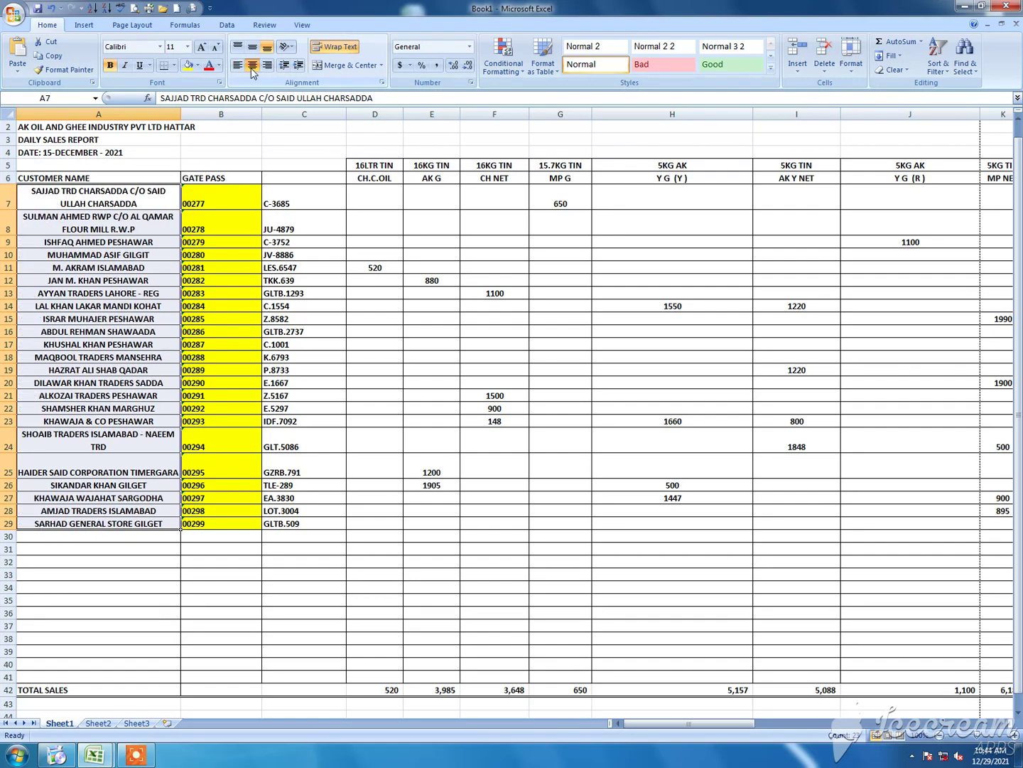
pyautogui.click(253, 66)
pyautogui.click(252, 46)
# - Narrow columns A and B further and wrap the GATE PASS header in B6
pyautogui.click(231, 325)
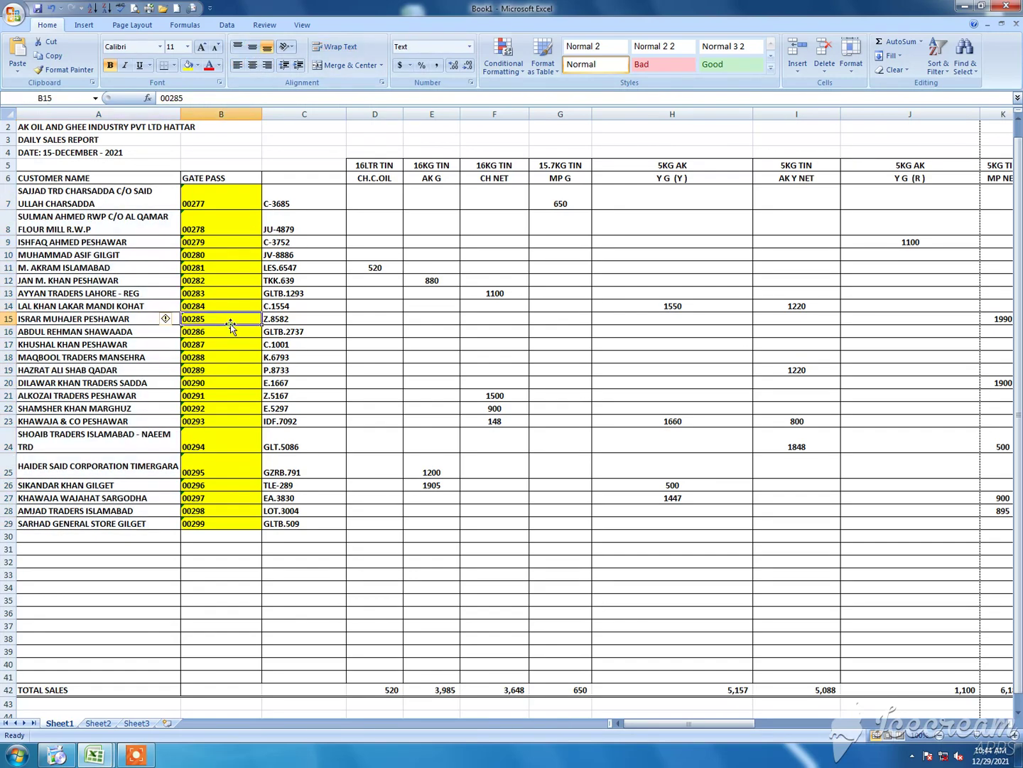
pyautogui.moveTo(181, 113); pyautogui.dragTo(164, 113)
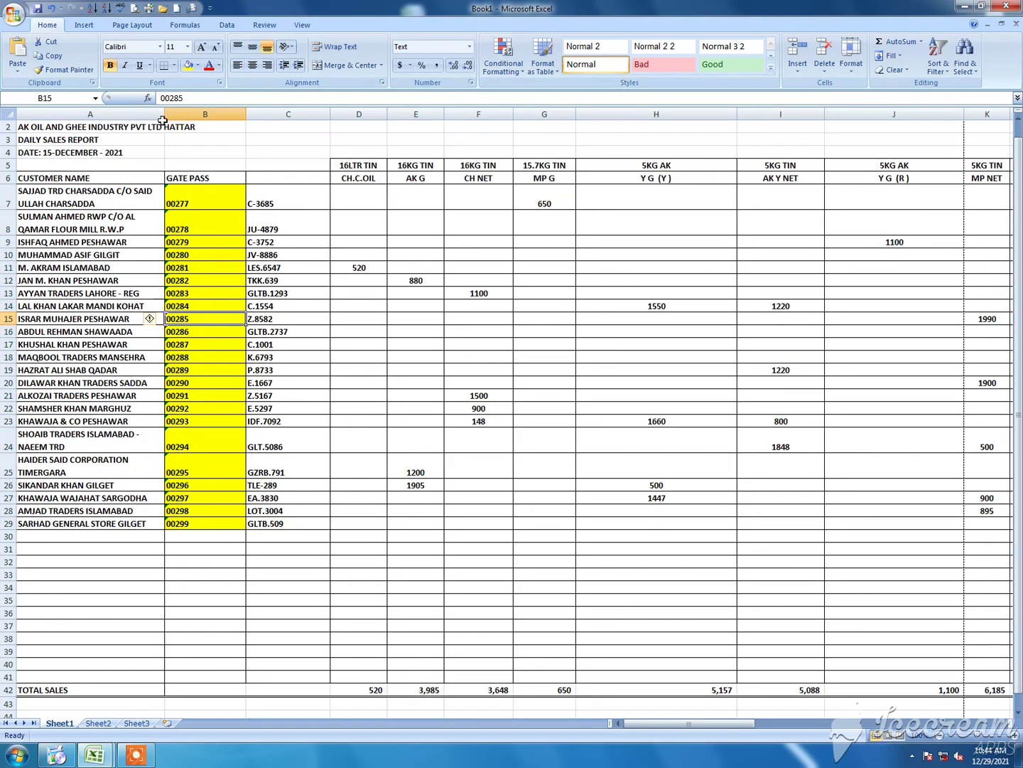
pyautogui.click(78, 407)
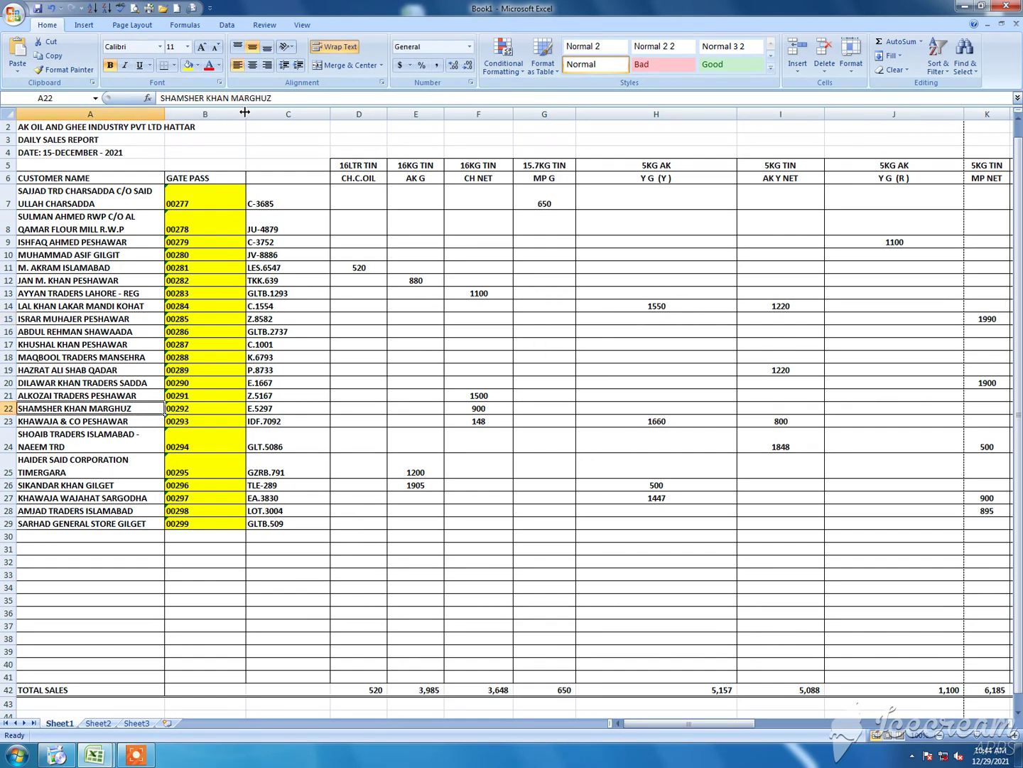
pyautogui.moveTo(244, 112); pyautogui.dragTo(211, 113)
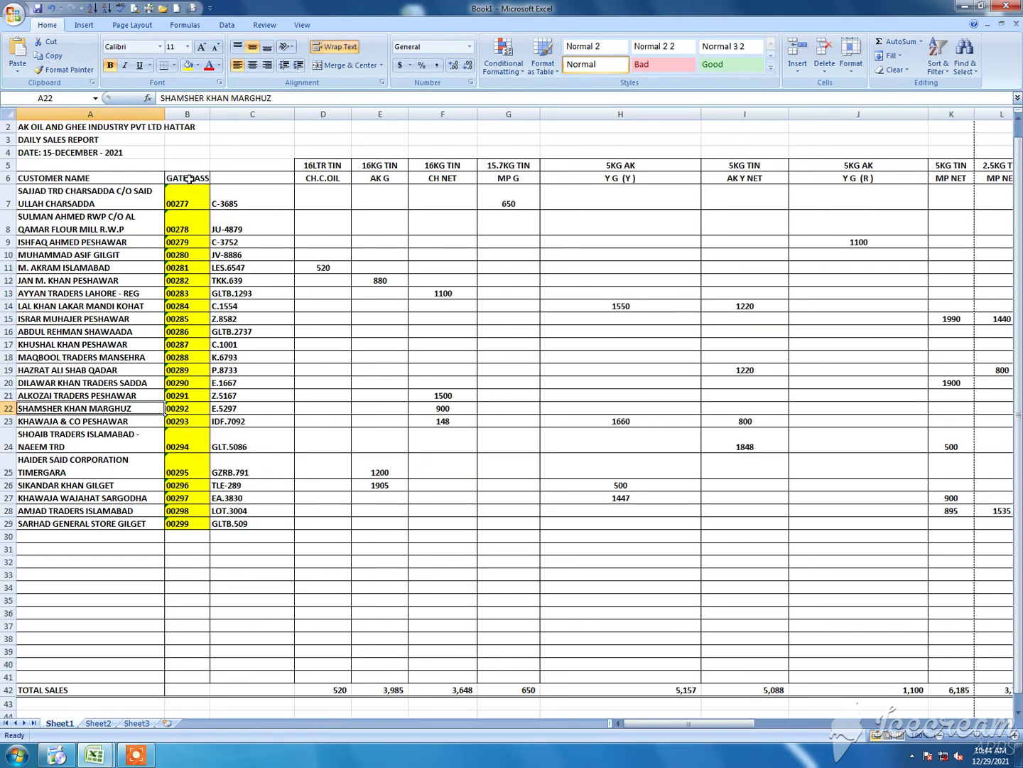
pyautogui.click(190, 180)
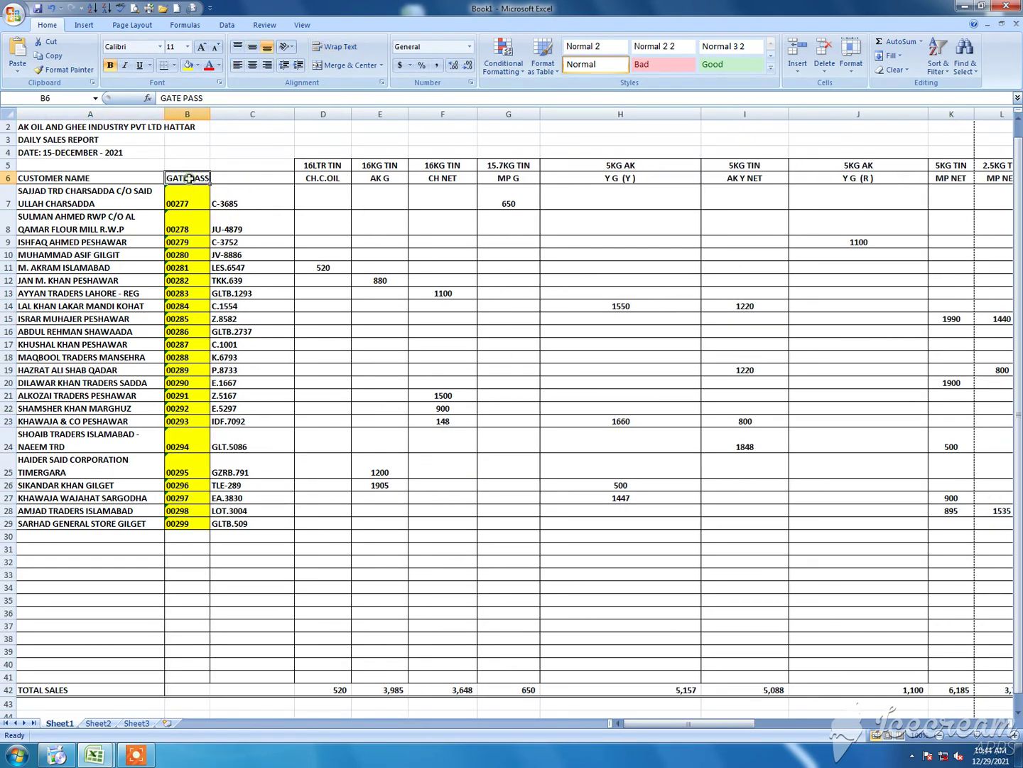
pyautogui.click(323, 47)
# - Add the header VEH in C6, middle-aligned, and tighten the widths of columns B and C
pyautogui.moveTo(210, 112); pyautogui.dragTo(195, 114)
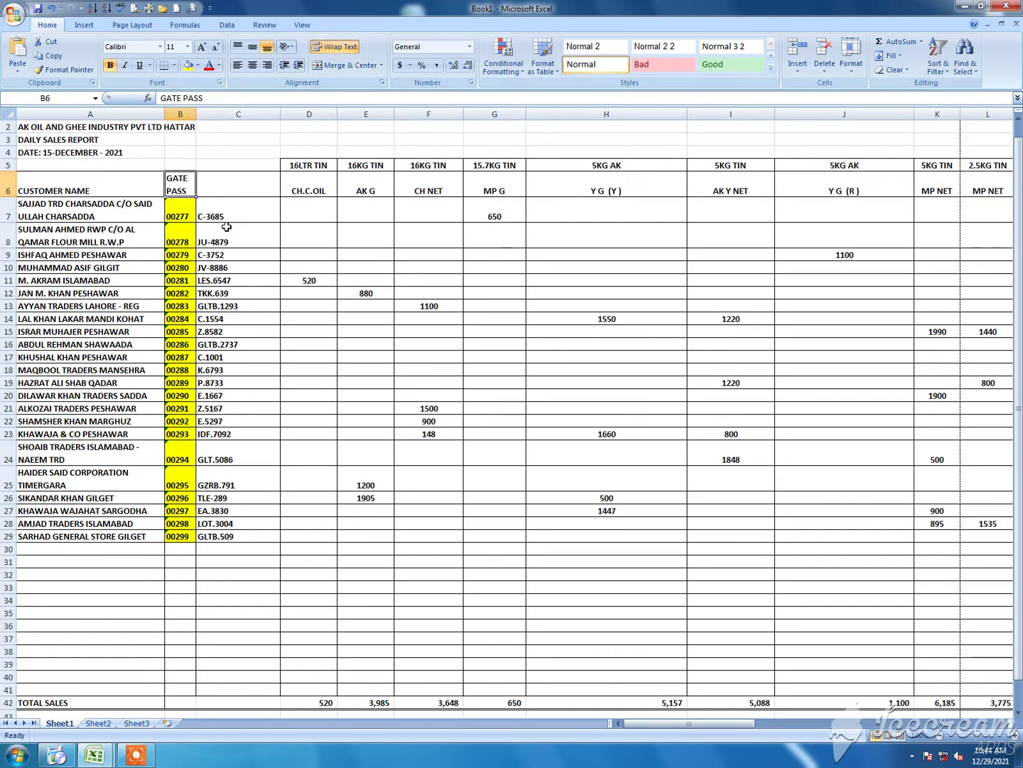
pyautogui.click(229, 182)
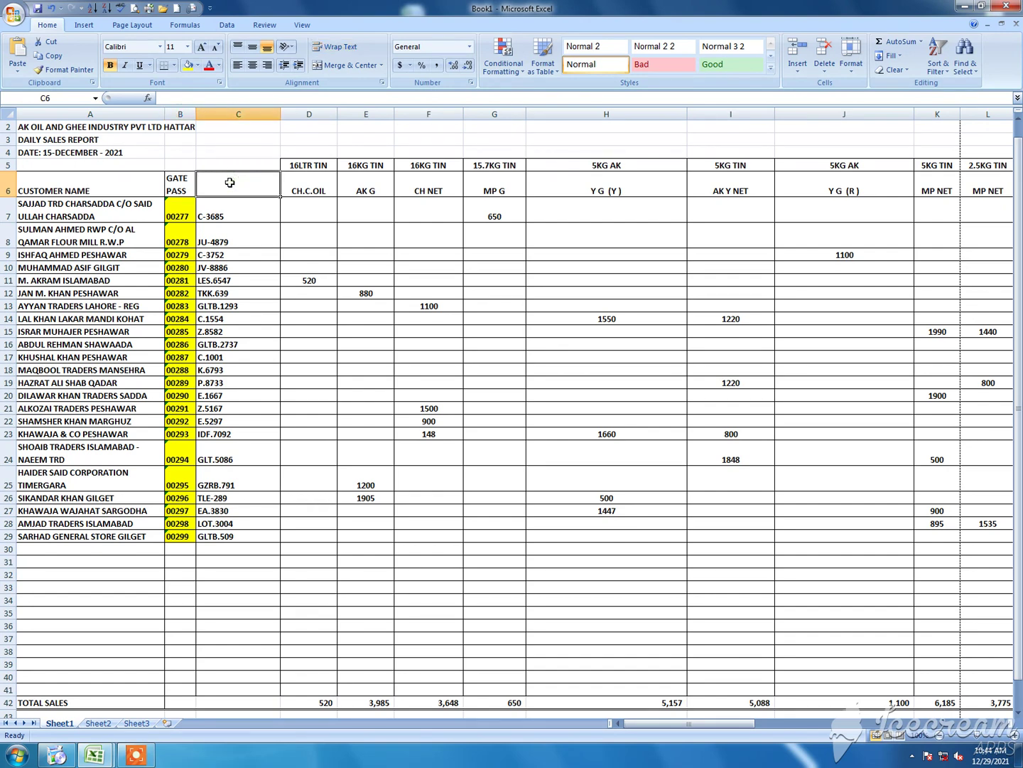
pyautogui.write('VE')
pyautogui.write('H')
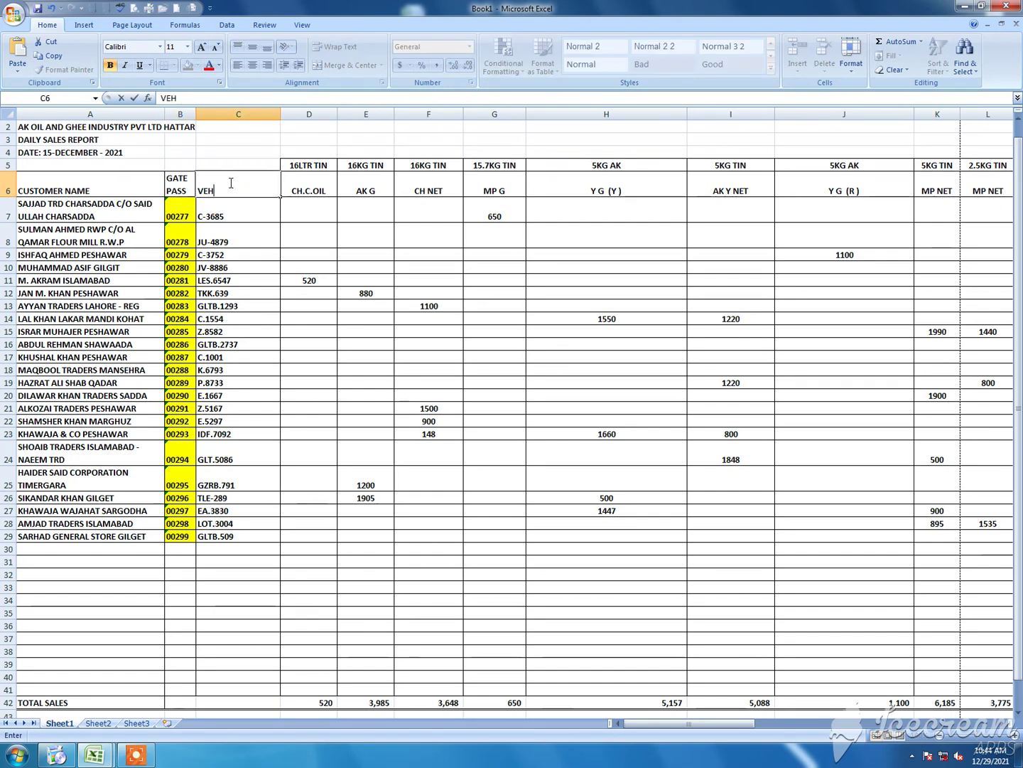
pyautogui.press('Return')
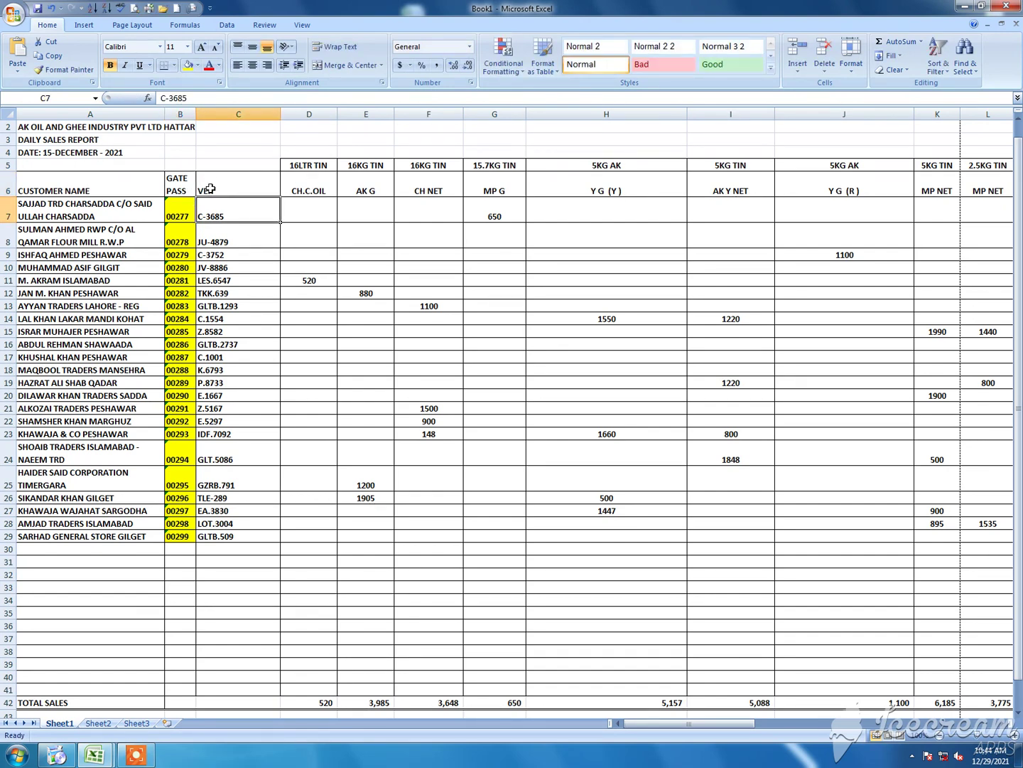
pyautogui.click(210, 189)
pyautogui.click(253, 47)
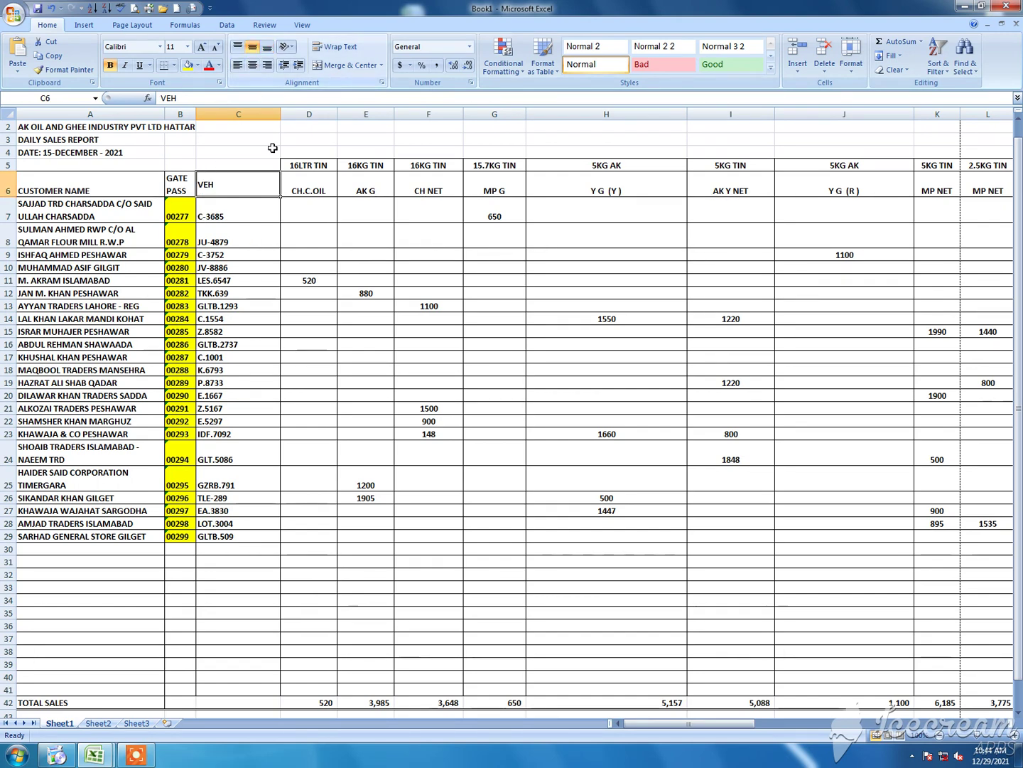
pyautogui.moveTo(281, 113)
pyautogui.mouseDown()
pyautogui.moveTo(240, 113)
pyautogui.moveTo(322, 112)
pyautogui.mouseUp()
pyautogui.click(243, 125)
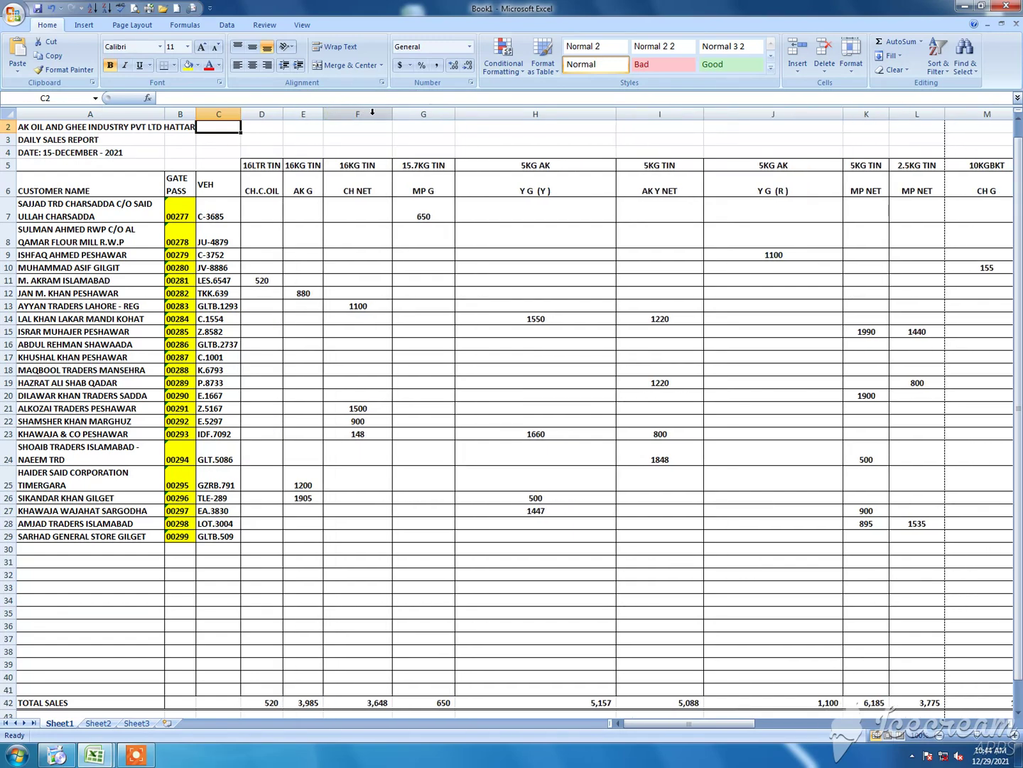
# - Narrow columns F and G, and autofit columns H through J to their contents
pyautogui.moveTo(391, 114); pyautogui.dragTo(364, 114)
pyautogui.moveTo(426, 114); pyautogui.dragTo(411, 114)
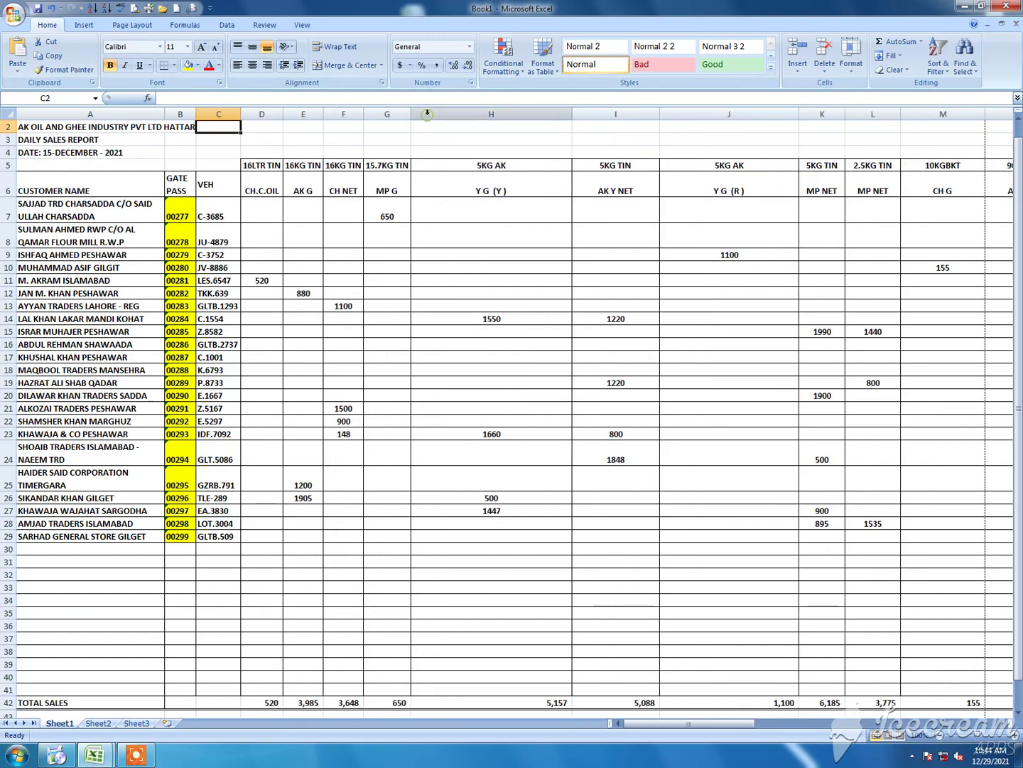
pyautogui.doubleClick(572, 114)
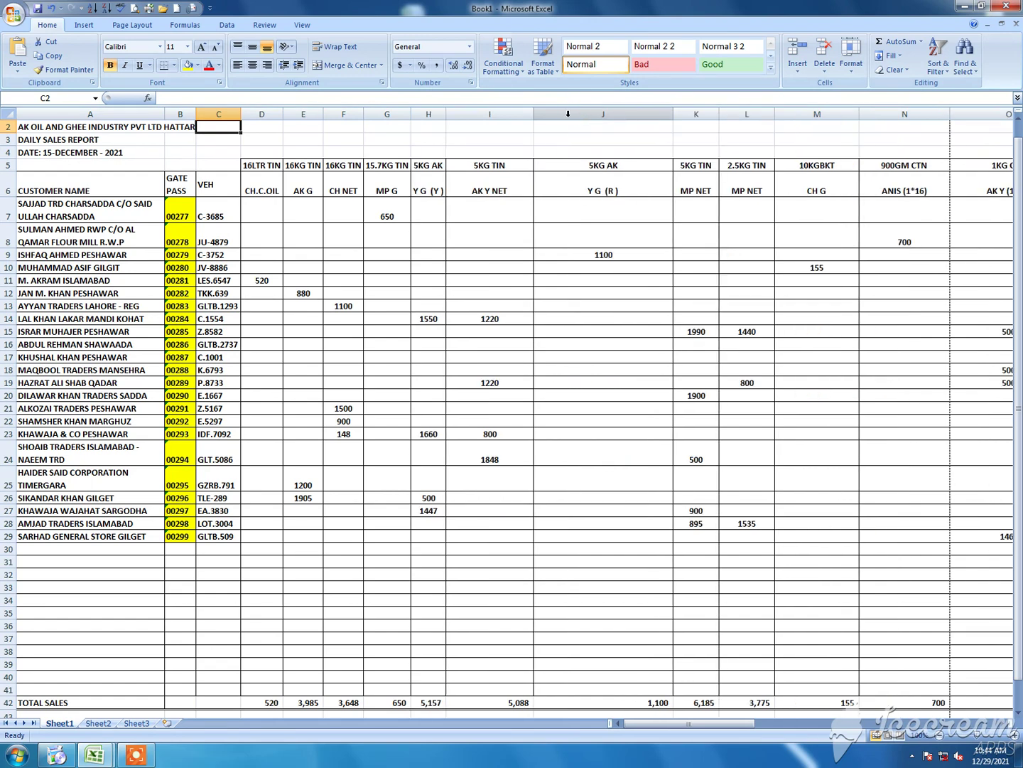
pyautogui.doubleClick(534, 113)
pyautogui.doubleClick(626, 113)
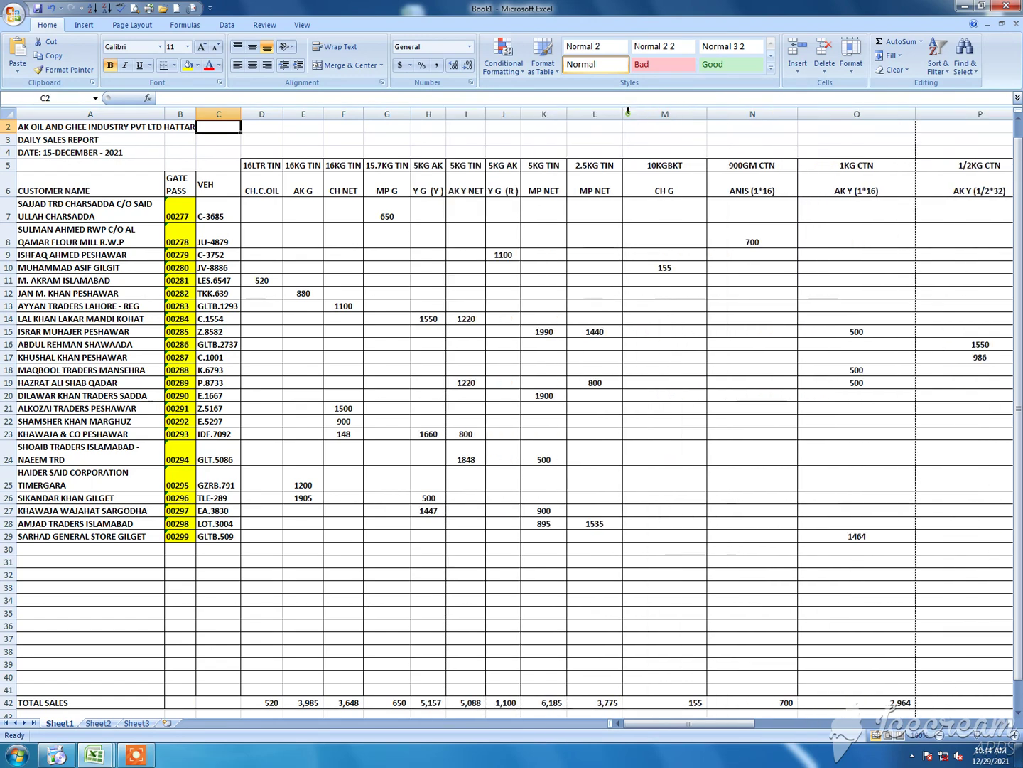
# - AutoFit columns K through P to their contents
pyautogui.moveTo(566, 114); pyautogui.dragTo(571, 113)
pyautogui.doubleClick(568, 113)
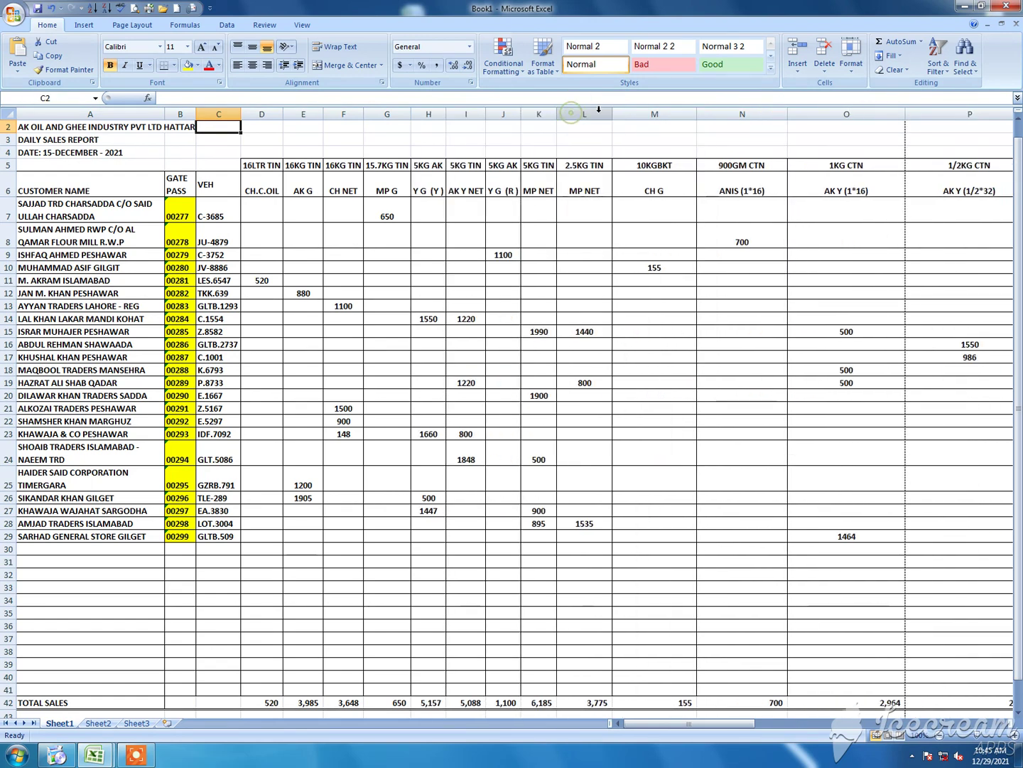
pyautogui.doubleClick(613, 113)
pyautogui.click(685, 121)
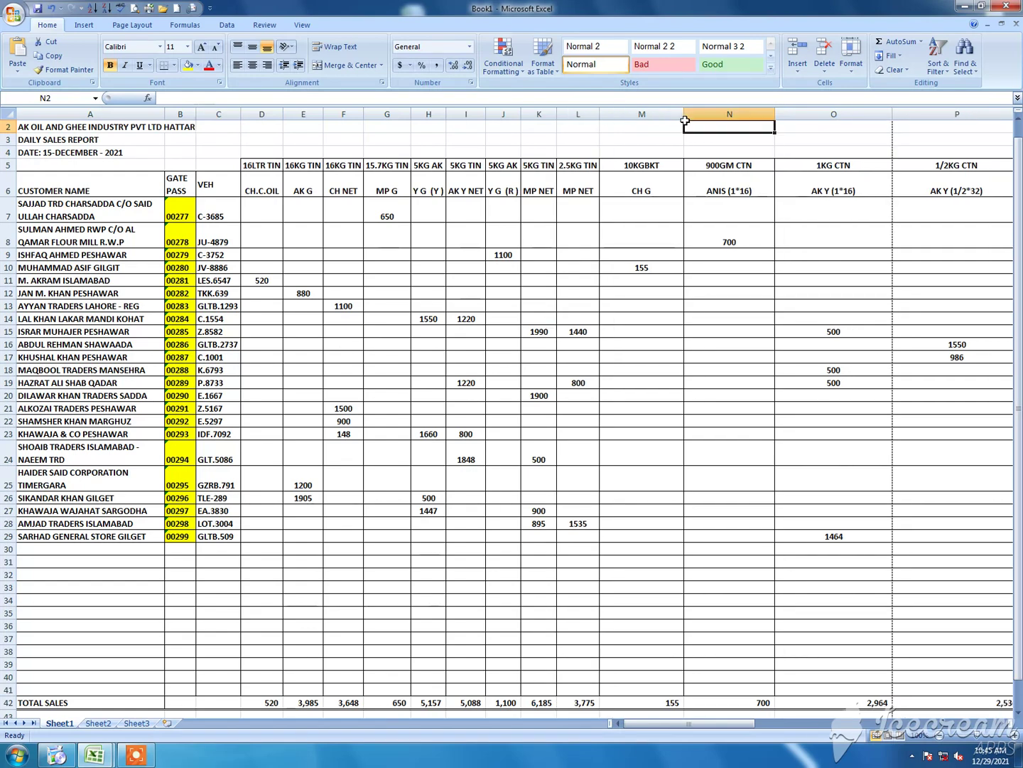
pyautogui.doubleClick(685, 114)
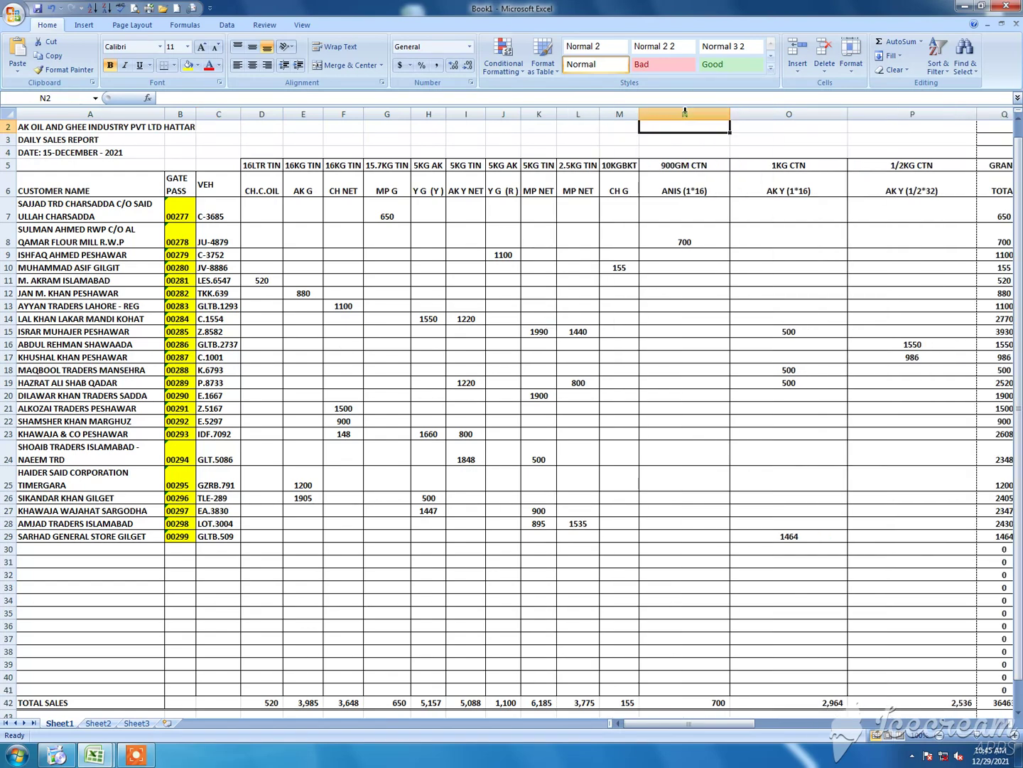
pyautogui.doubleClick(729, 111)
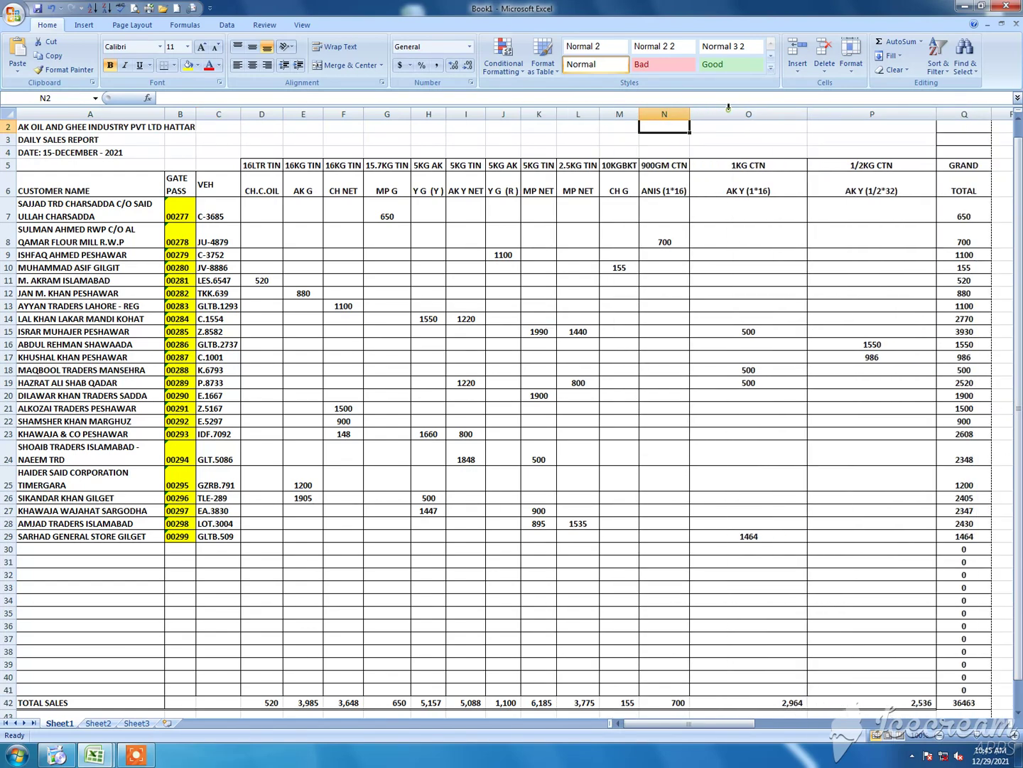
pyautogui.doubleClick(808, 113)
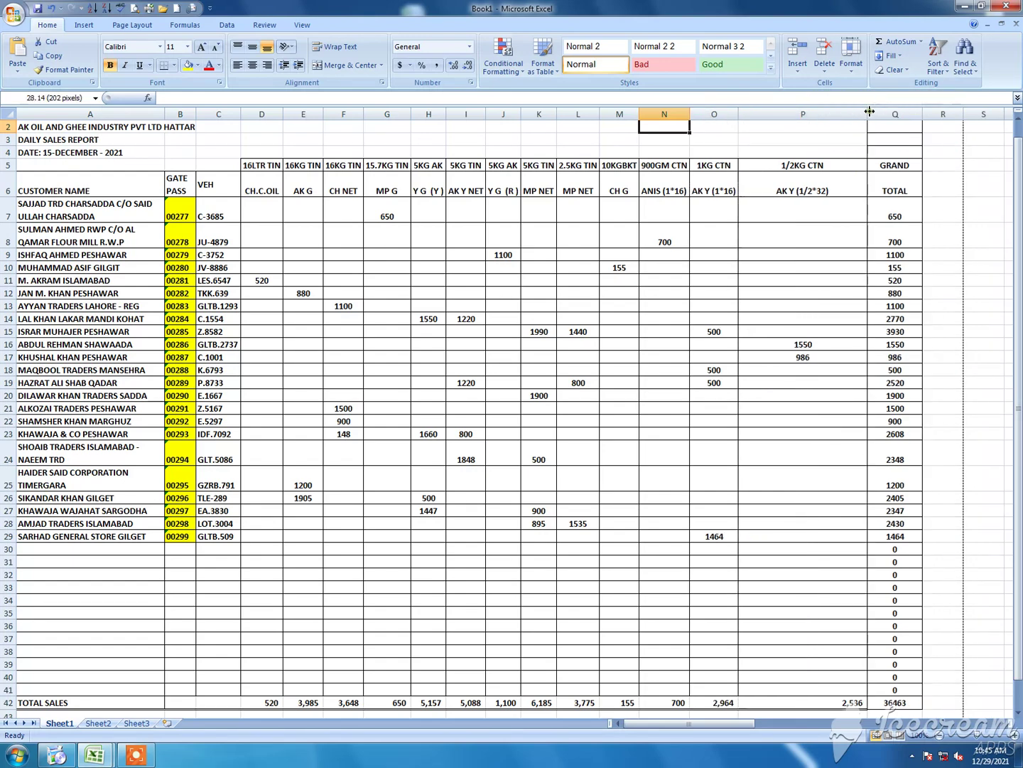
pyautogui.doubleClick(869, 112)
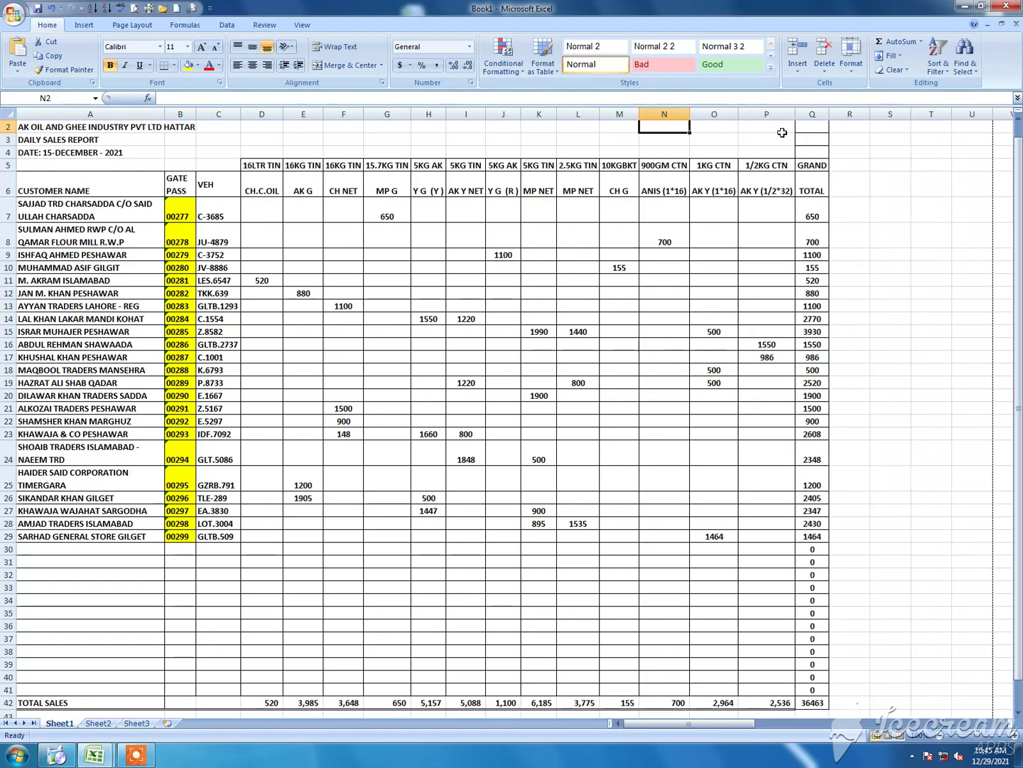
# - Clear the stray formatting from cells P2:R4 above GRAND TOTAL
pyautogui.moveTo(782, 132); pyautogui.dragTo(838, 146)
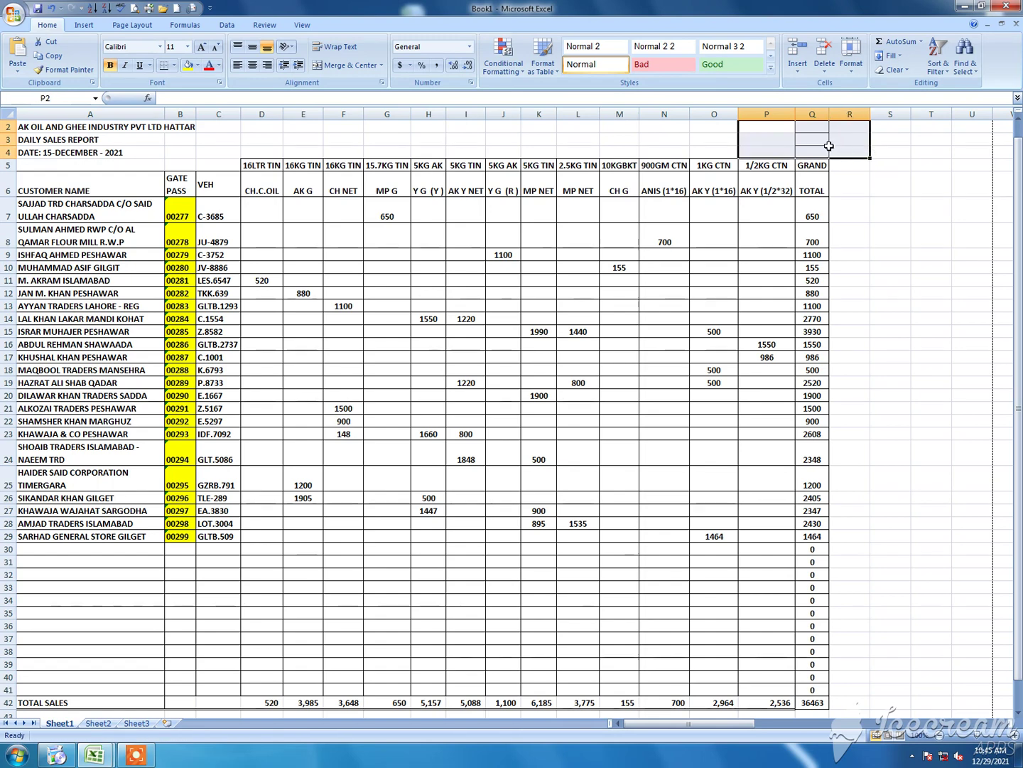
pyautogui.click(897, 70)
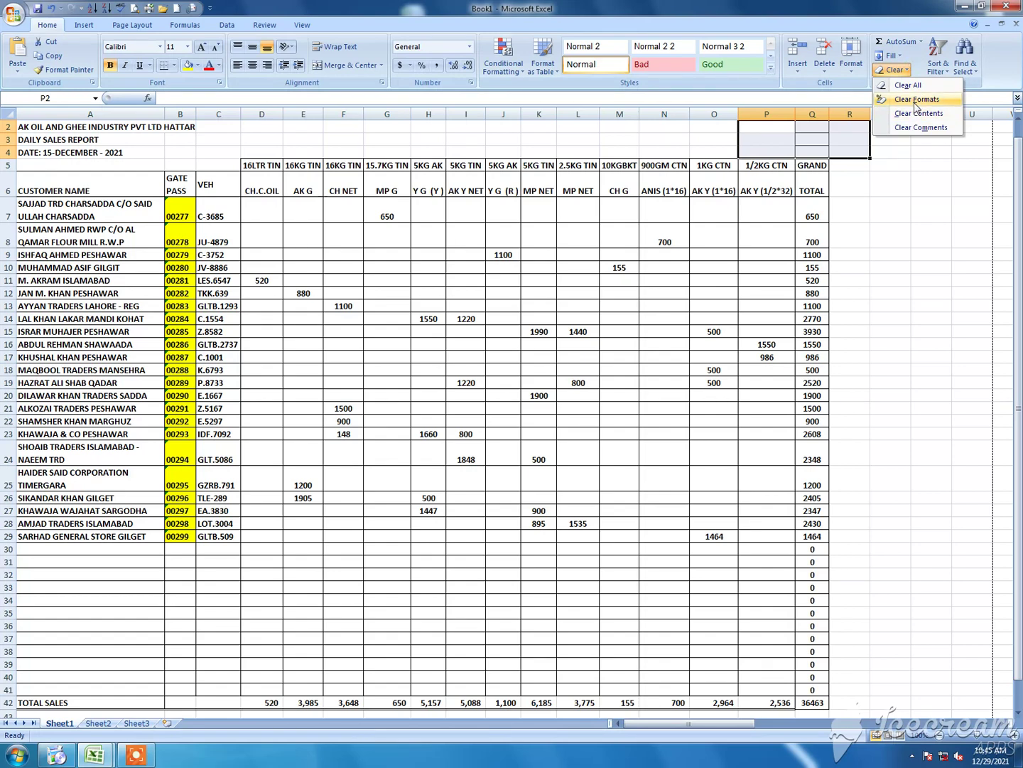
pyautogui.click(915, 99)
pyautogui.click(925, 169)
# - Return to the start of row 13 and open Print Preview with Ctrl+F2
pyautogui.click(661, 304)
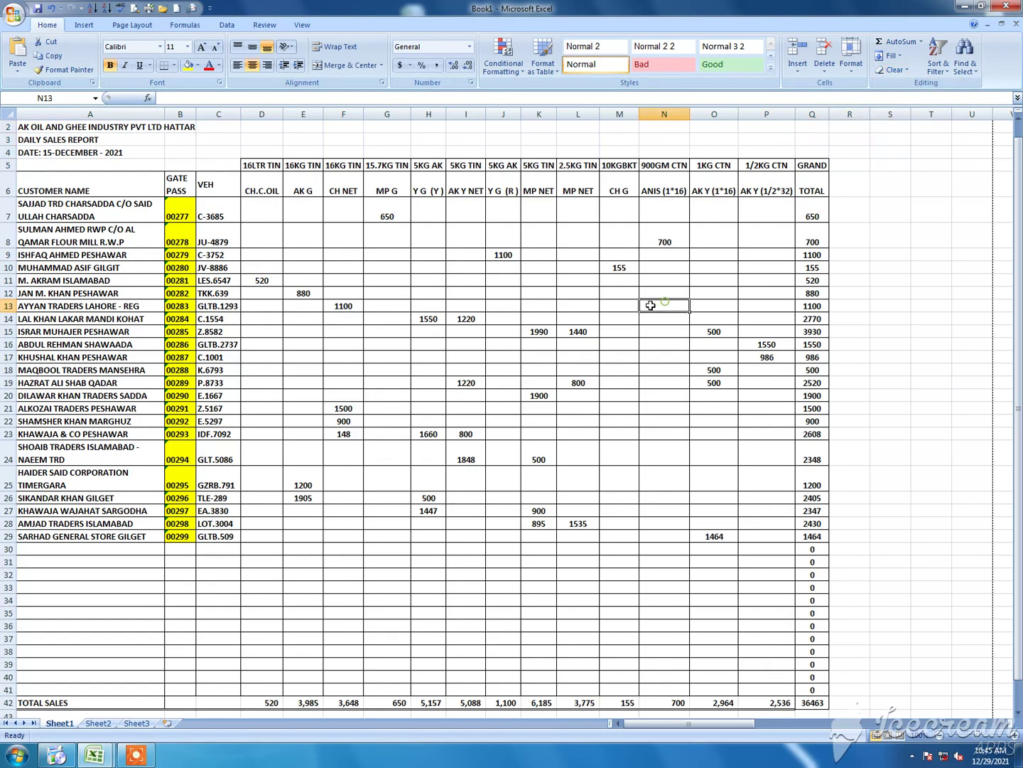
pyautogui.hotkey('ctrl', 'Left')
pyautogui.hotkey('ctrl', 'Left')
pyautogui.hotkey('ctrl', 'Left')
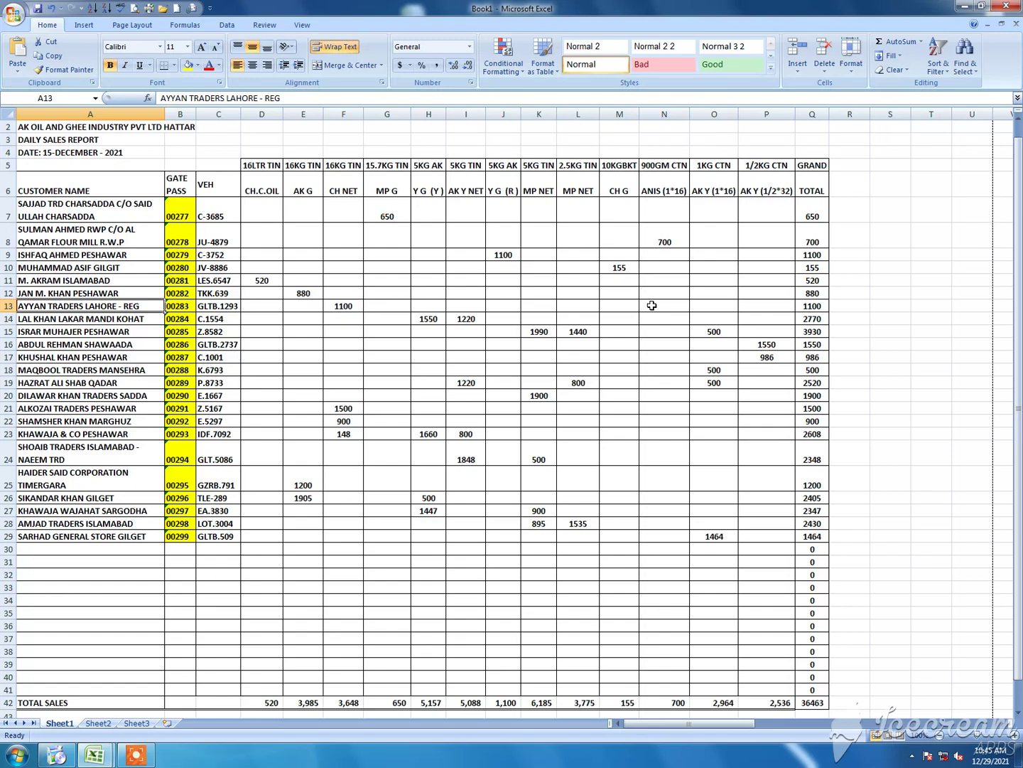
pyautogui.hotkey('ctrl', 'F2')
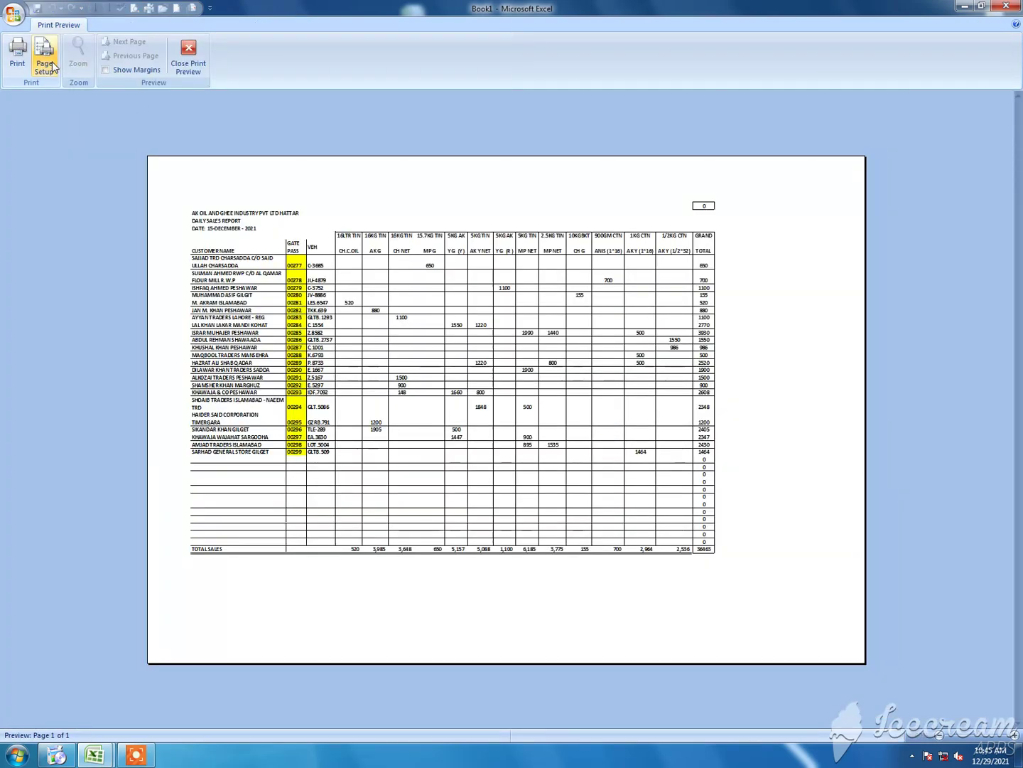
# - Set the page to landscape orientation, scaled to 80%
pyautogui.click(52, 62)
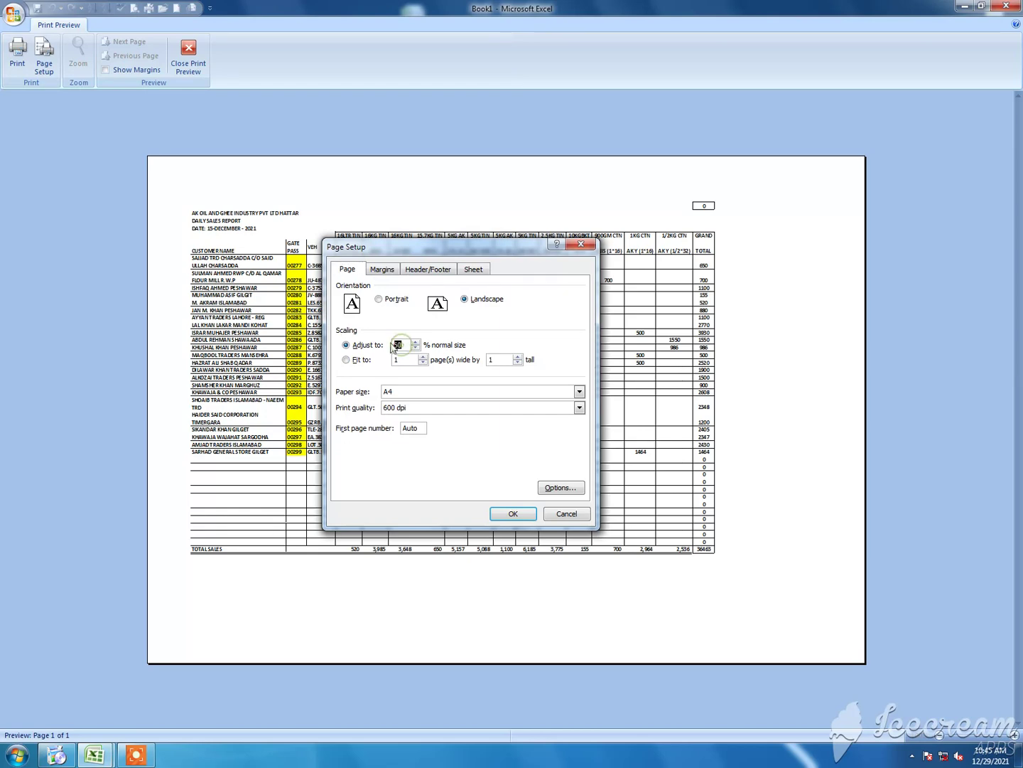
pyautogui.click(511, 517)
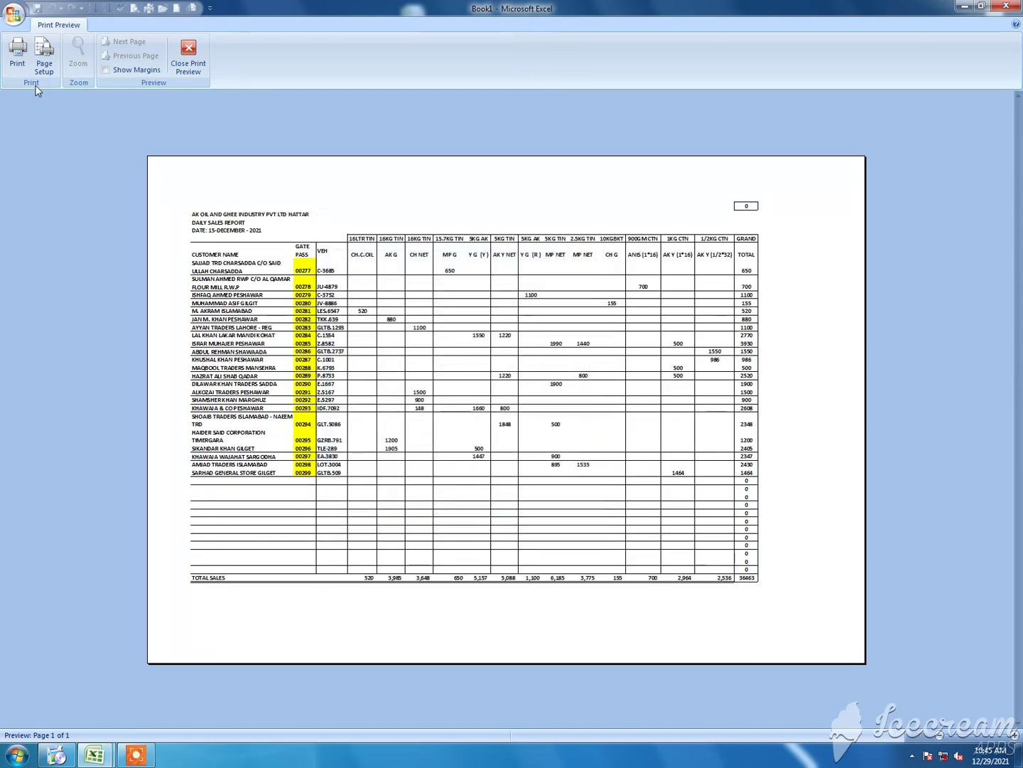
pyautogui.click(44, 58)
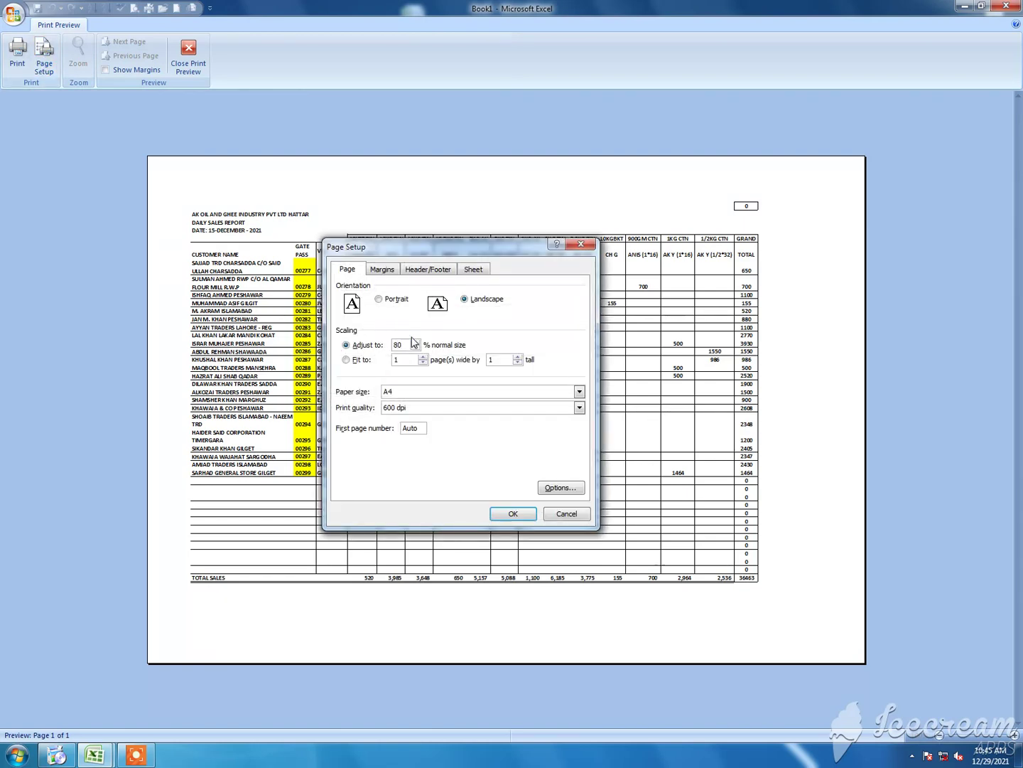
pyautogui.press('Return')
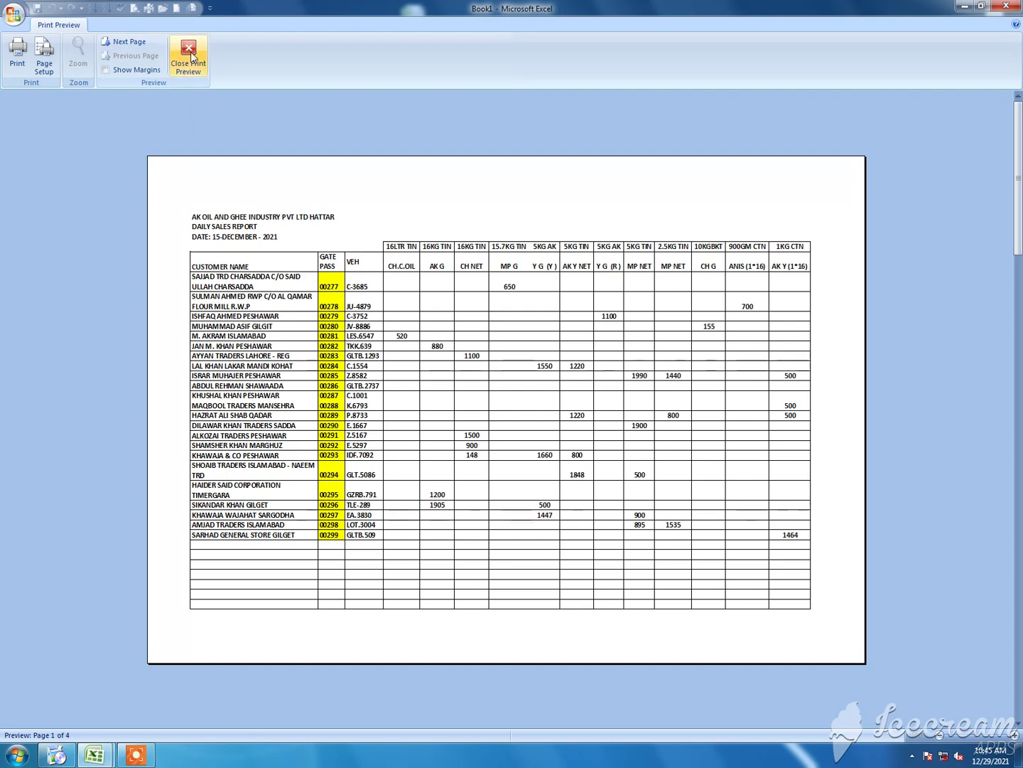
# - Narrow the left and right page margins so the 1/2KG CTN column fits page 1, then exit the preview
pyautogui.click(130, 70)
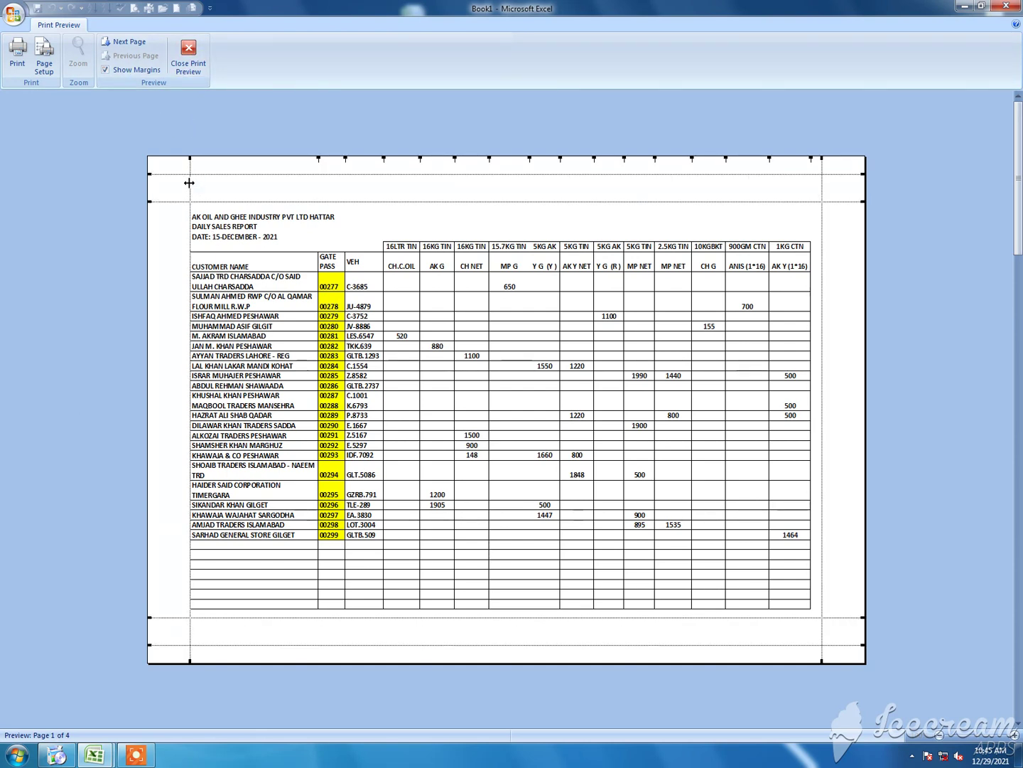
pyautogui.moveTo(192, 169); pyautogui.dragTo(176, 193)
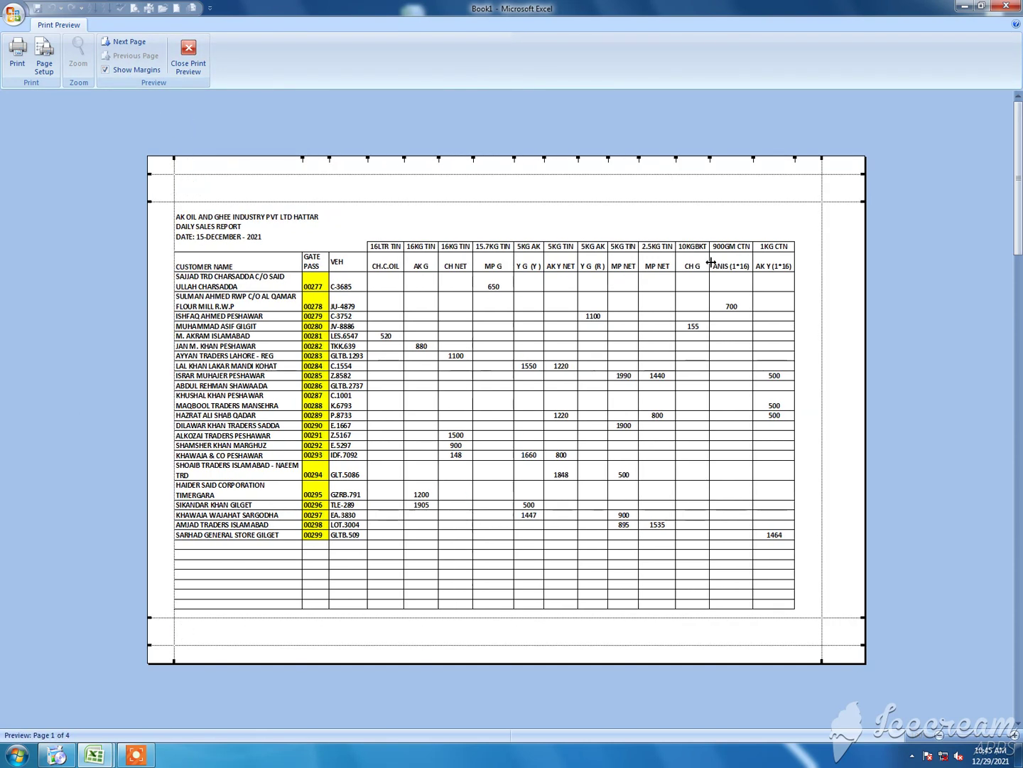
pyautogui.moveTo(822, 306); pyautogui.dragTo(840, 318)
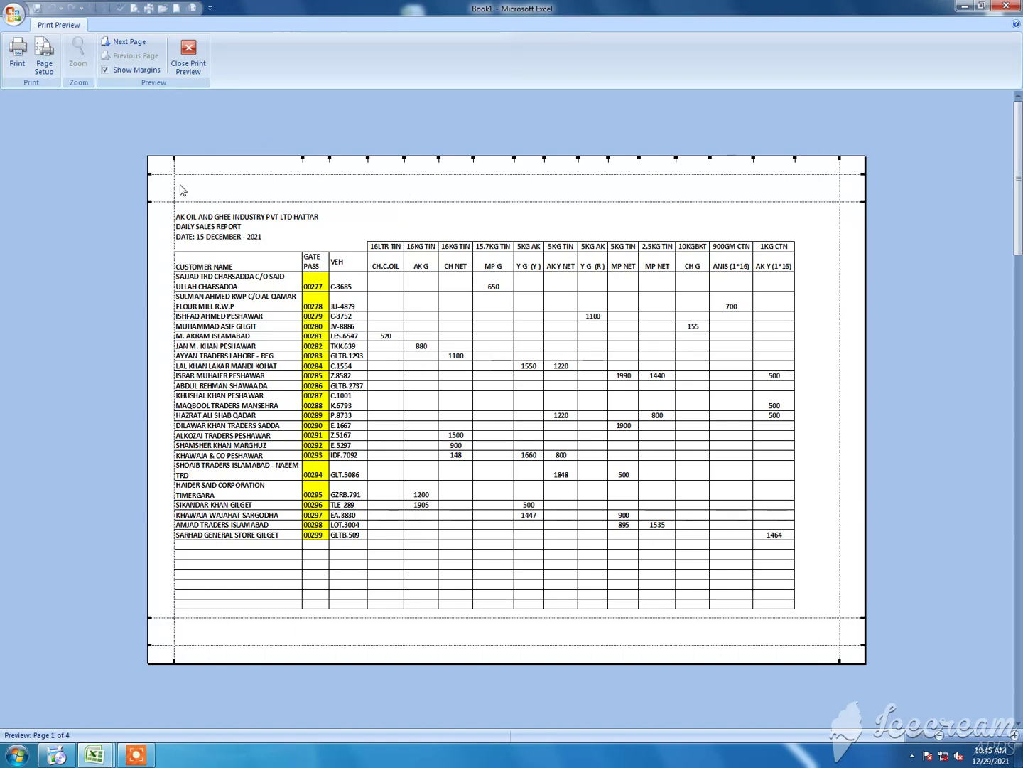
pyautogui.moveTo(172, 185); pyautogui.dragTo(164, 185)
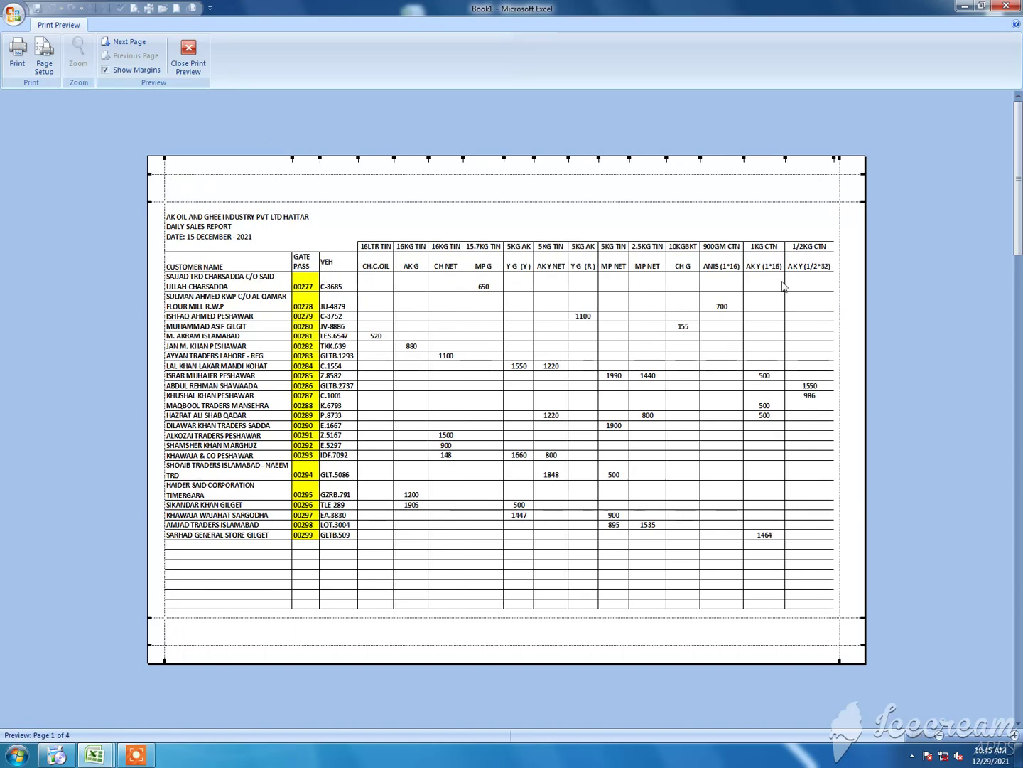
pyautogui.moveTo(840, 226); pyautogui.dragTo(850, 226)
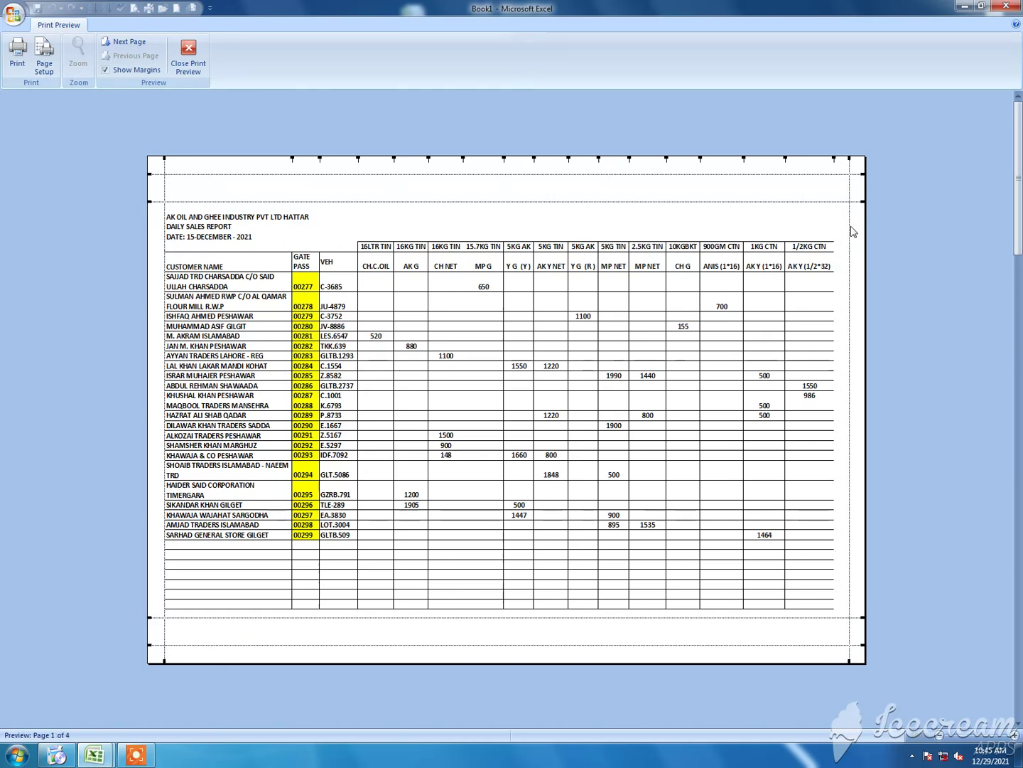
pyautogui.click(189, 57)
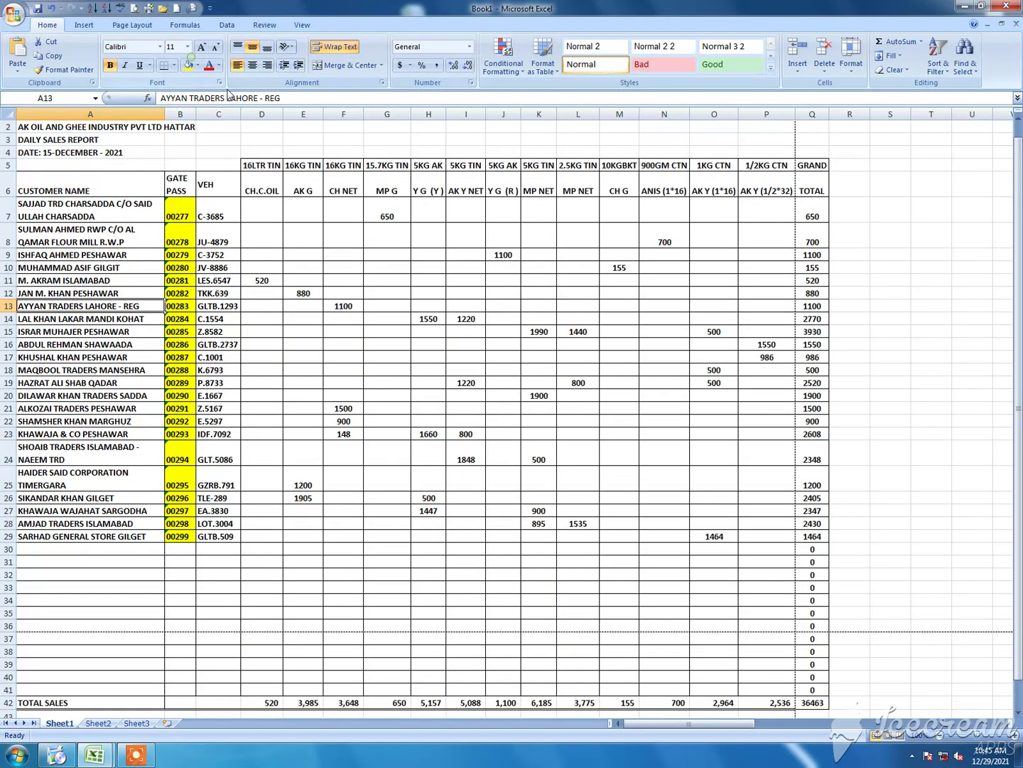
# - Switch to Page Break Preview and zoom in on the report
pyautogui.click(900, 735)
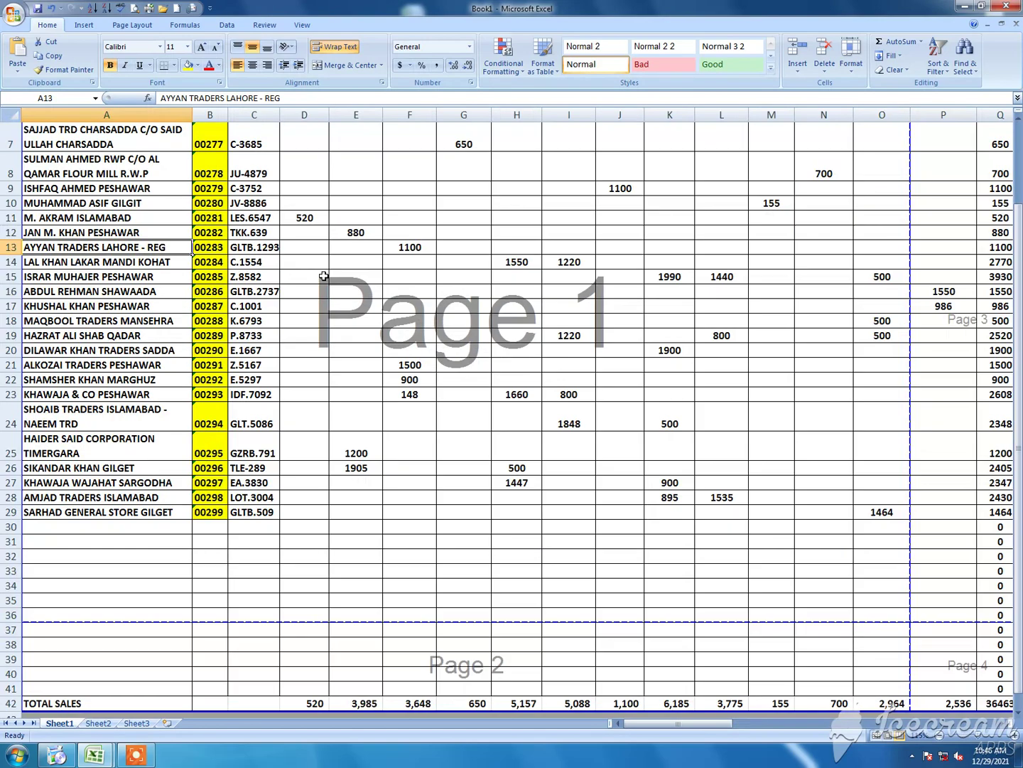
pyautogui.keyDown('ctrl'); pyautogui.scroll(4, 323, 276); pyautogui.keyUp('ctrl')
pyautogui.scroll(2, 243, 184)
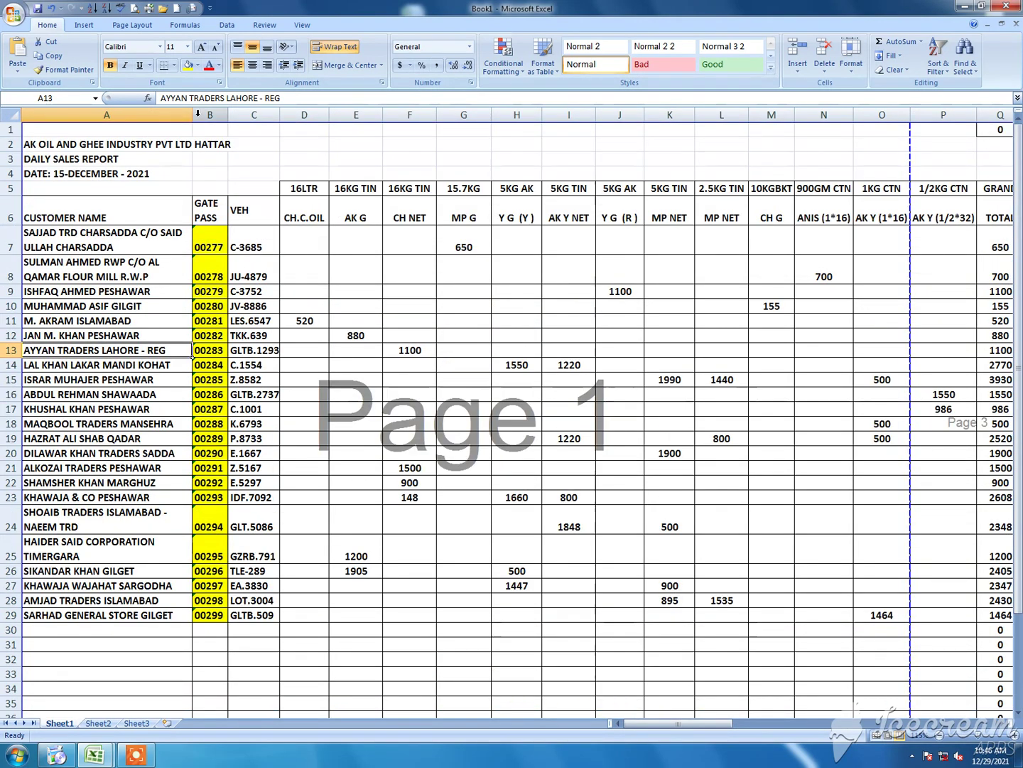
# - Make columns A, D and F narrower
pyautogui.moveTo(192, 115); pyautogui.dragTo(177, 118)
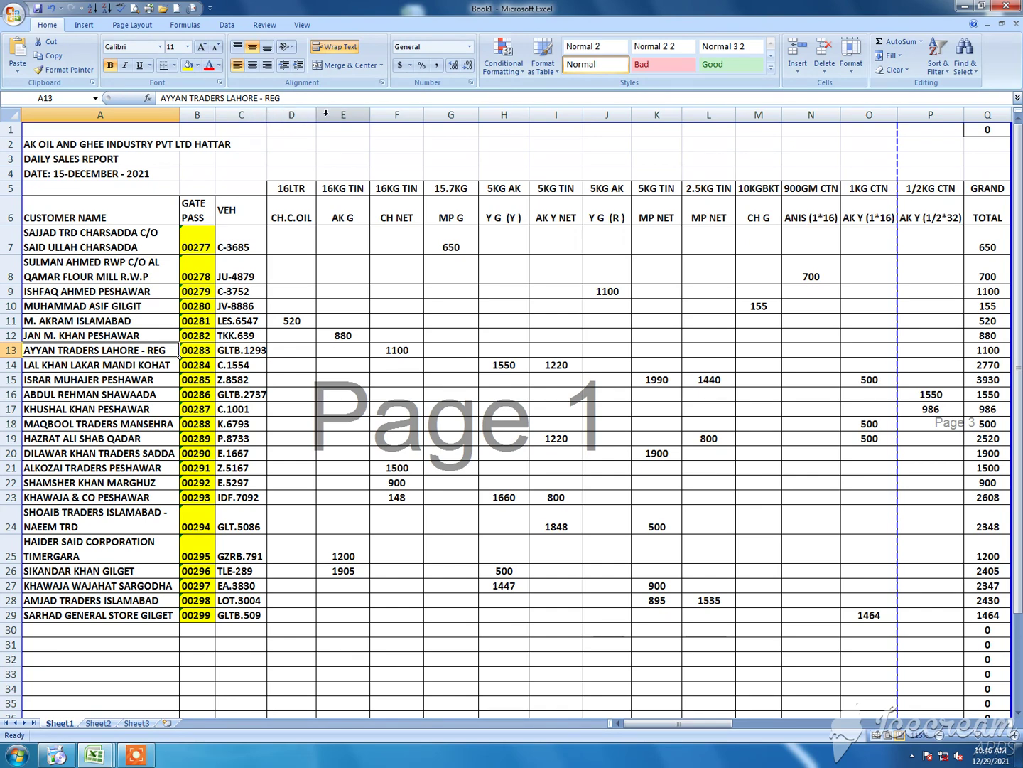
pyautogui.moveTo(317, 114); pyautogui.dragTo(306, 120)
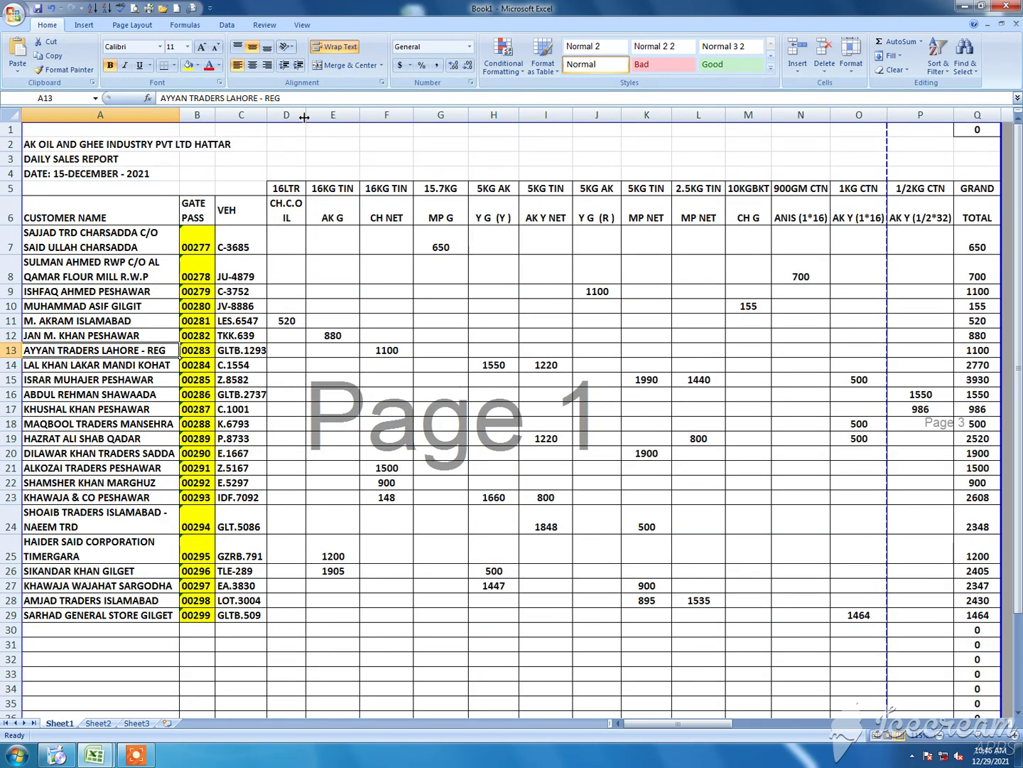
pyautogui.moveTo(304, 117); pyautogui.dragTo(342, 111)
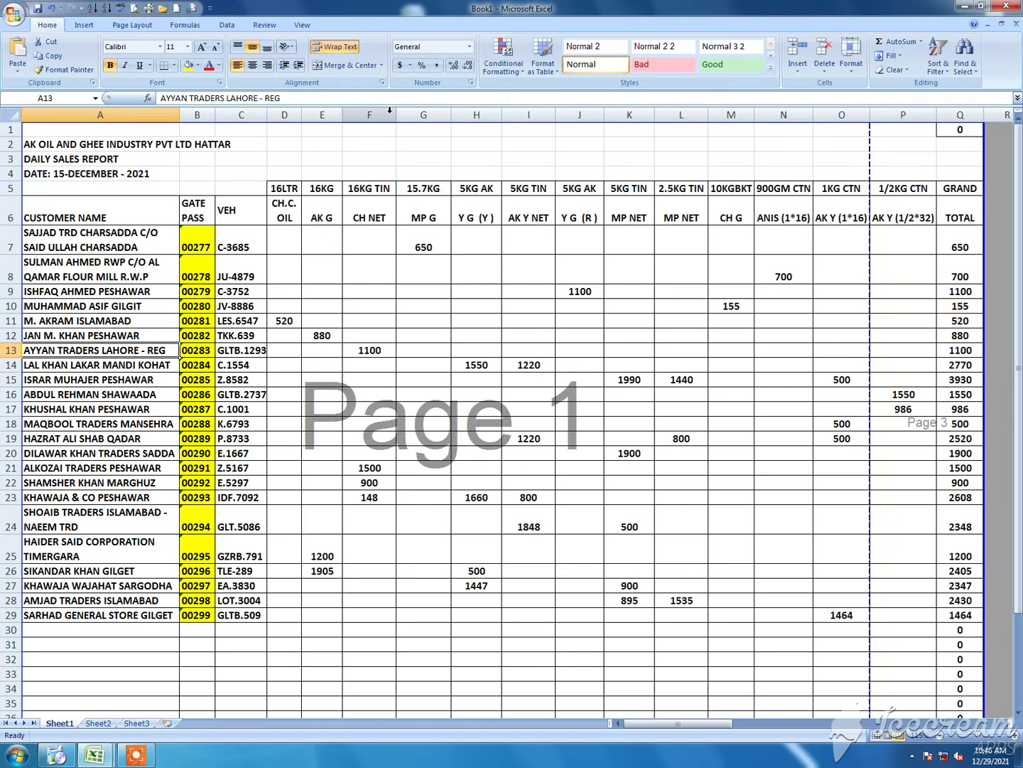
pyautogui.click(389, 110)
pyautogui.moveTo(396, 116); pyautogui.dragTo(384, 115)
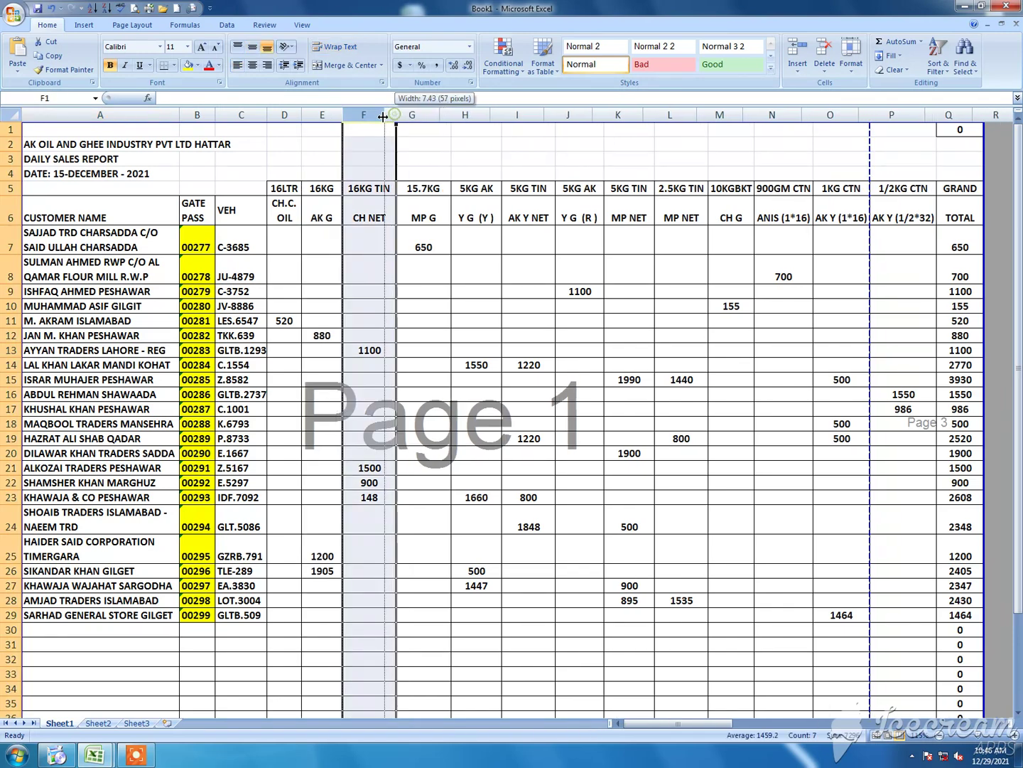